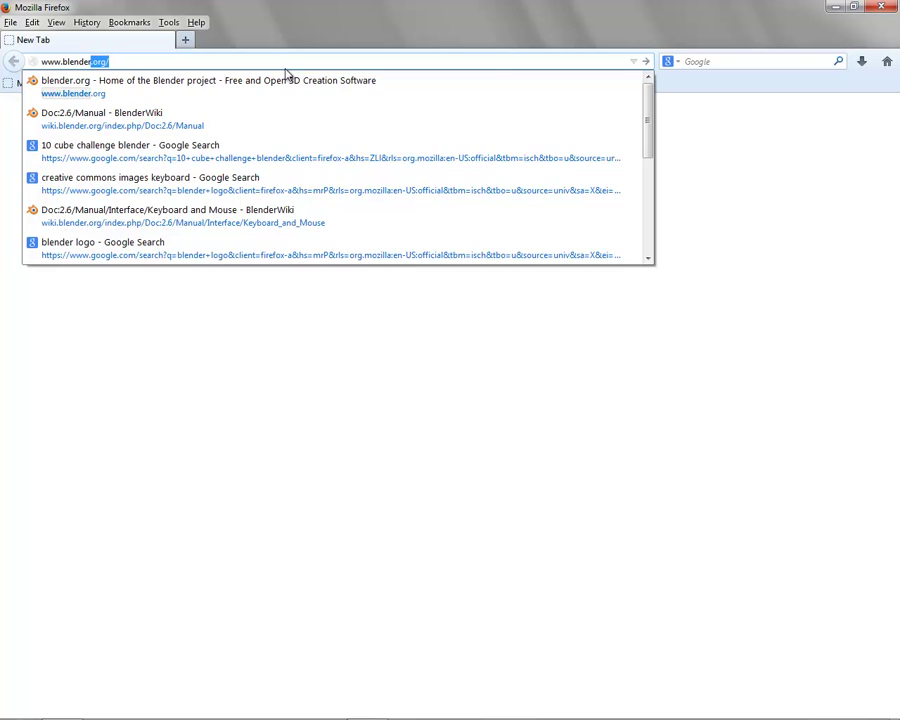
# Step: Visit the download page on blender.org and examine the Blender 2.69 installers offered for Windows
pyautogui.press('Return')
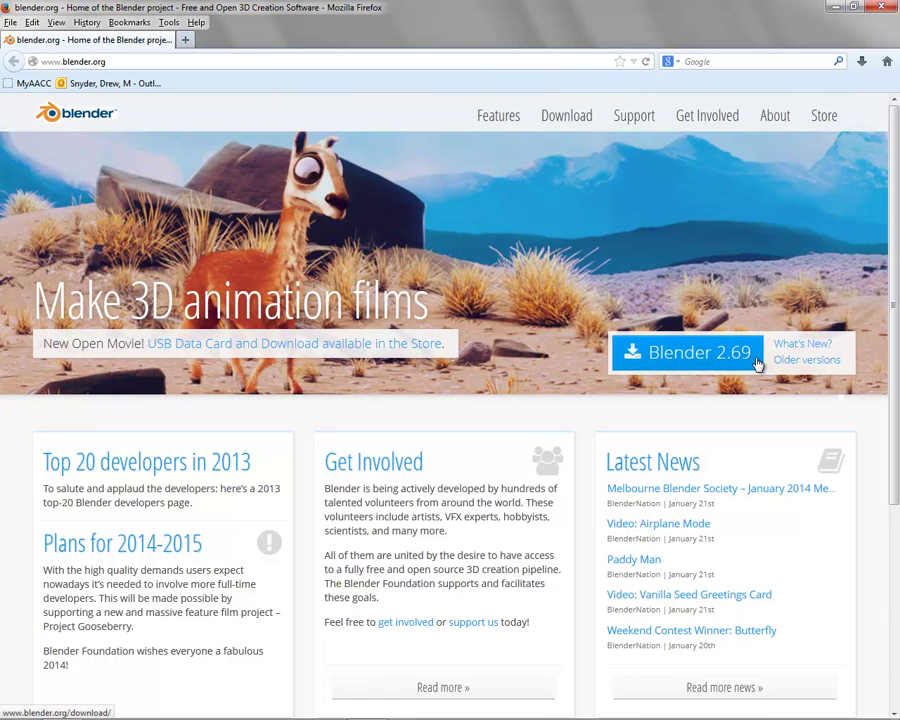
pyautogui.click(571, 118)
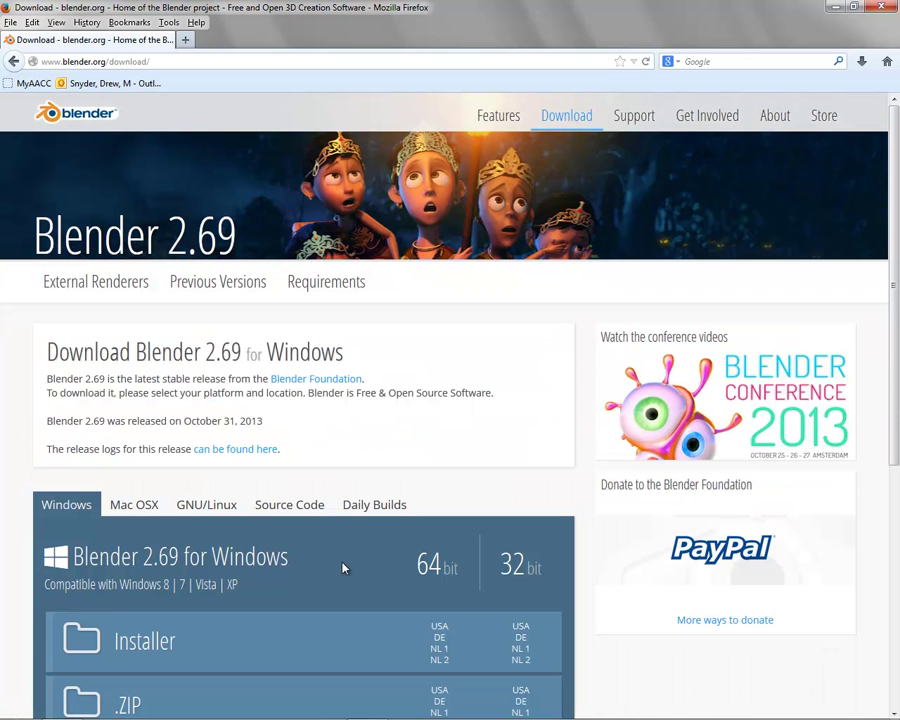
pyautogui.scroll(-3, 342, 566)
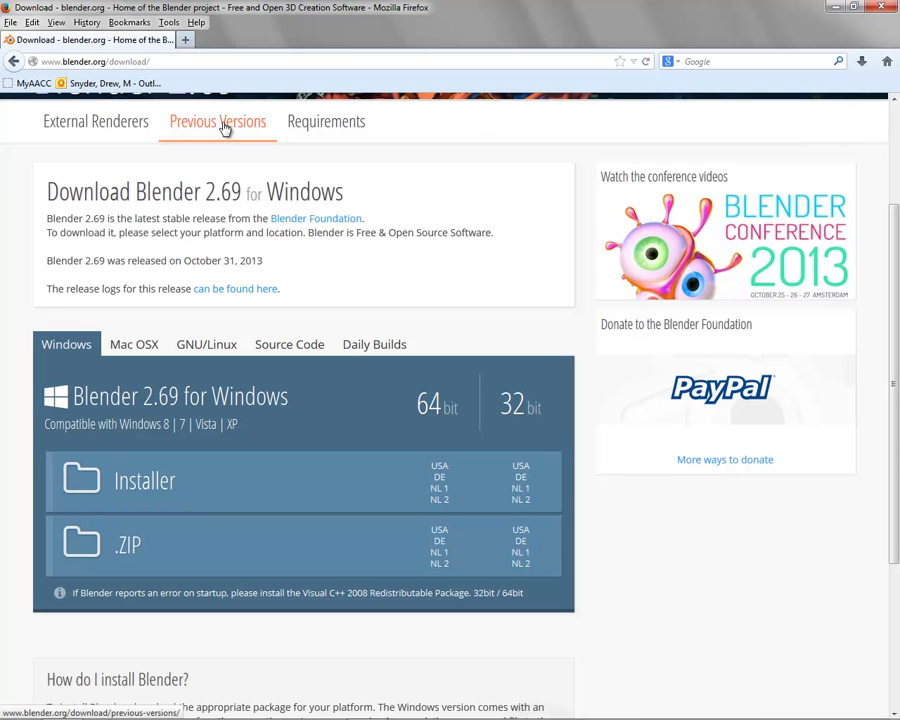
# Step: Close the browser and open the desktop file ART154 Week 1 Start.blend in Blender
pyautogui.click(885, 10)
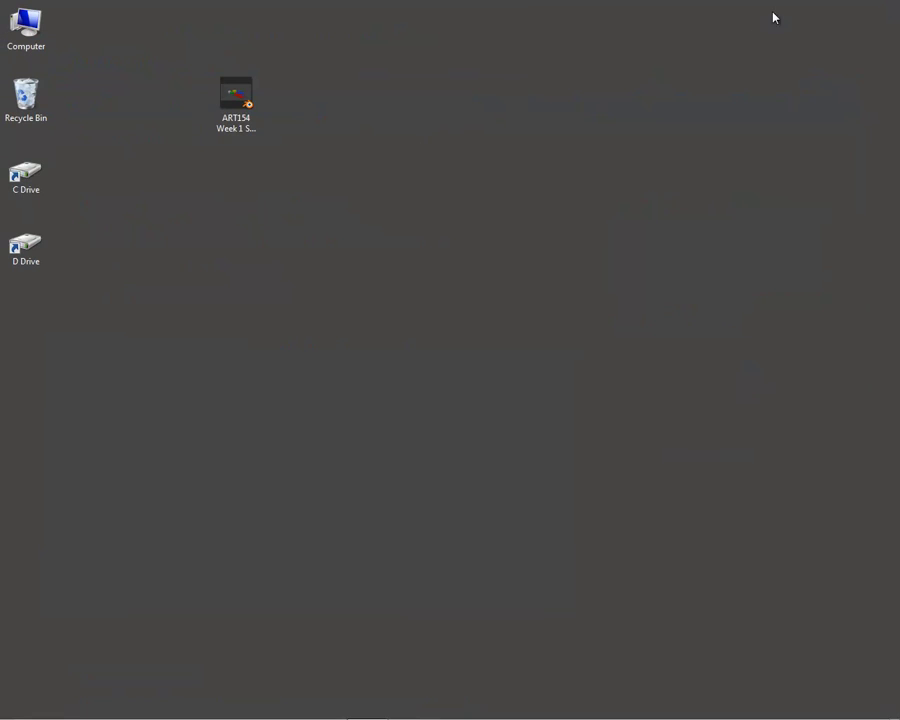
pyautogui.click(241, 99)
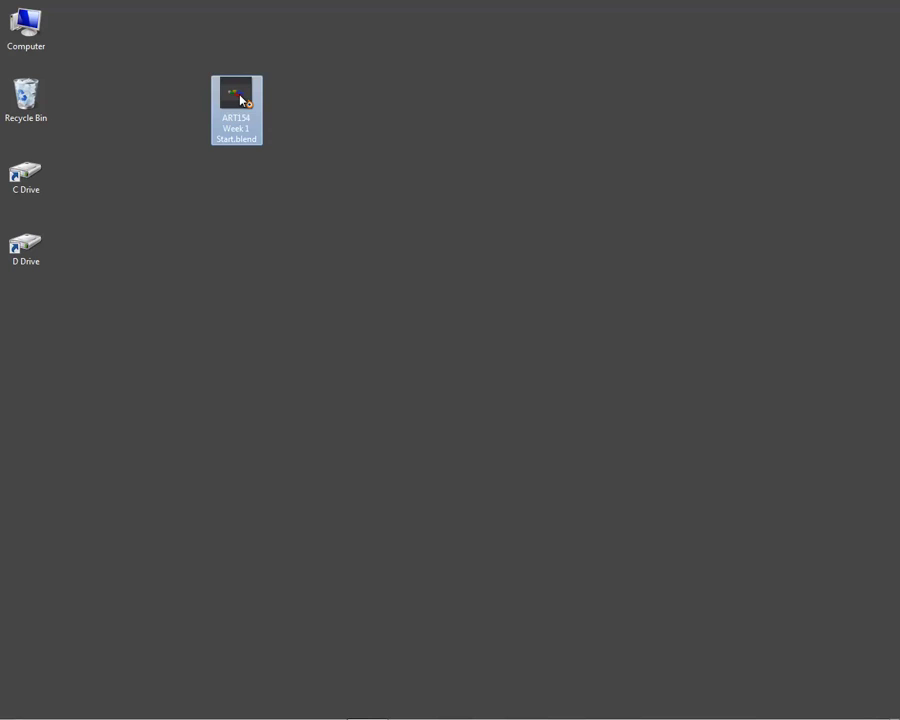
pyautogui.doubleClick(241, 99)
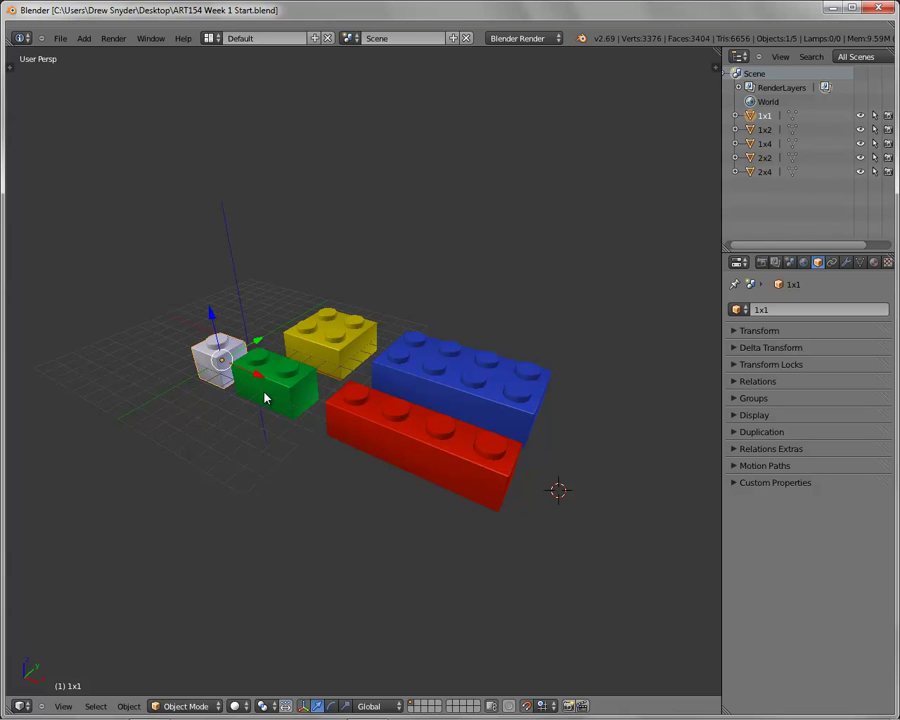
# Step: Save the scene to the desktop under a new name made of A01, the student's surname and 001, separated by underscores
pyautogui.click(60, 38)
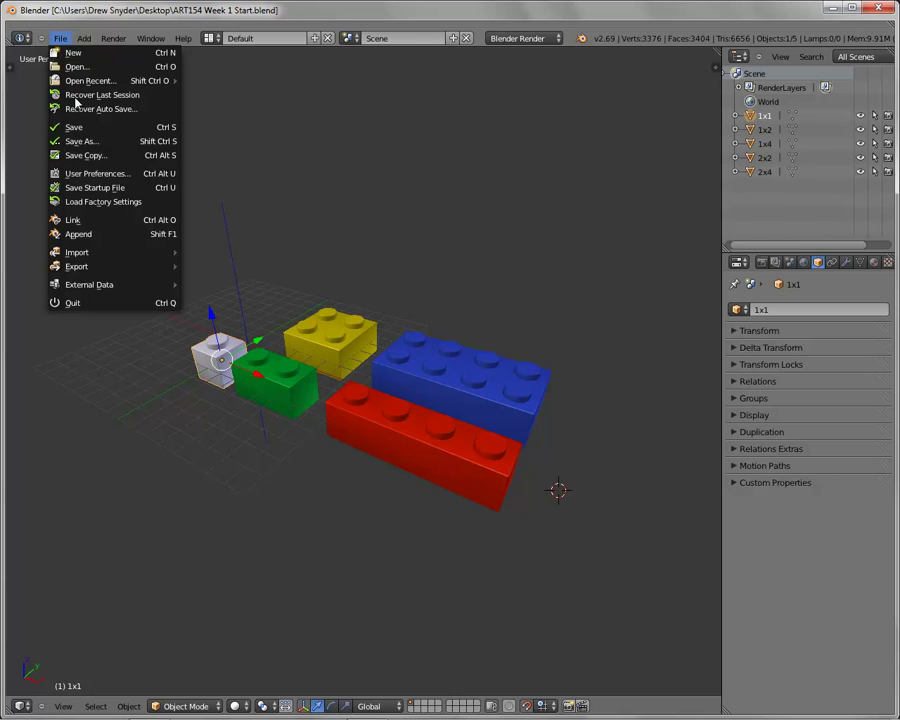
pyautogui.click(80, 139)
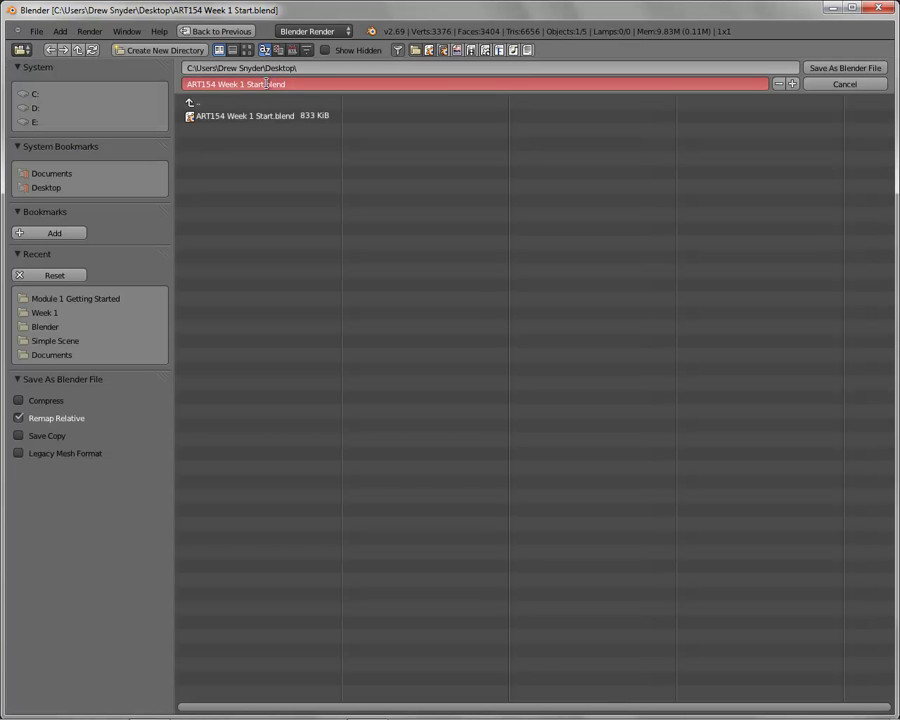
pyautogui.press('BackSpace')
pyautogui.press('BackSpace')
pyautogui.press('BackSpace')
pyautogui.press('BackSpace')
pyautogui.press('BackSpace')
pyautogui.press('BackSpace')
pyautogui.press('BackSpace')
pyautogui.press('BackSpace')
pyautogui.press('BackSpace')
pyautogui.press('BackSpace')
pyautogui.press('BackSpace')
pyautogui.press('BackSpace')
pyautogui.press('BackSpace')
pyautogui.press('BackSpace')
pyautogui.press('BackSpace')
pyautogui.press('BackSpace')
pyautogui.press('BackSpace')
pyautogui.press('BackSpace')
pyautogui.press('BackSpace')
pyautogui.write('A01_Snyder')
pyautogui.write('_001')
pyautogui.click(844, 68)
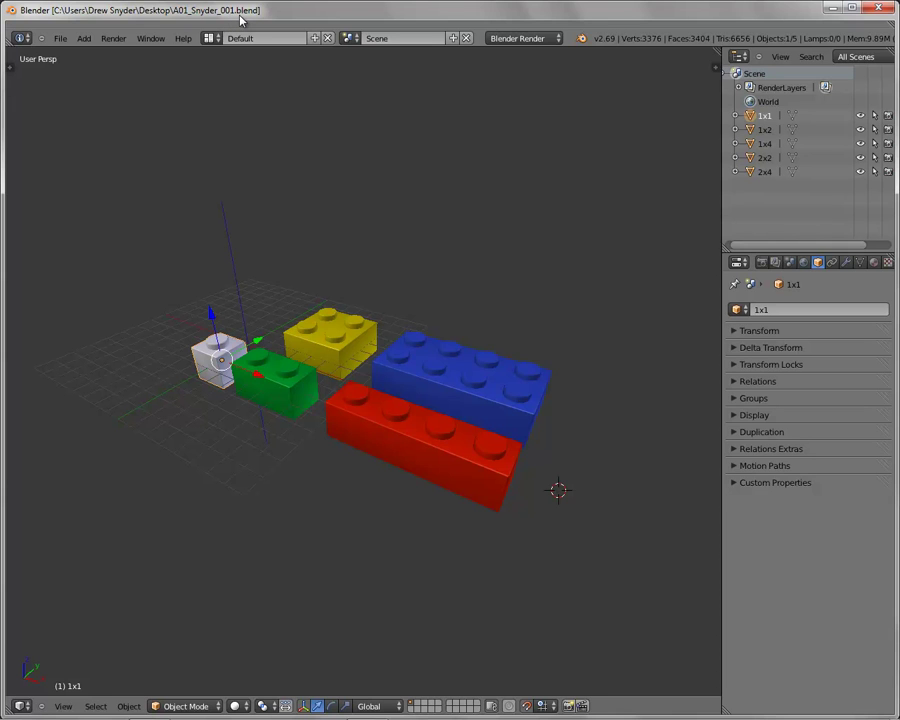
# Step: Save the scene again as the next incremental version, raising the file name's number to 002
pyautogui.click(61, 40)
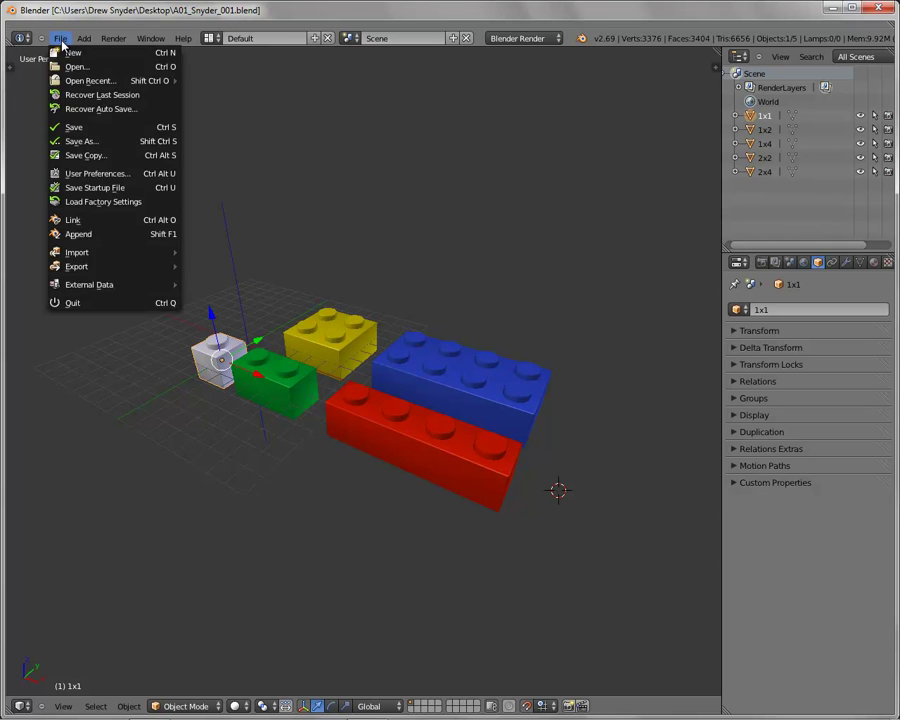
pyautogui.click(84, 142)
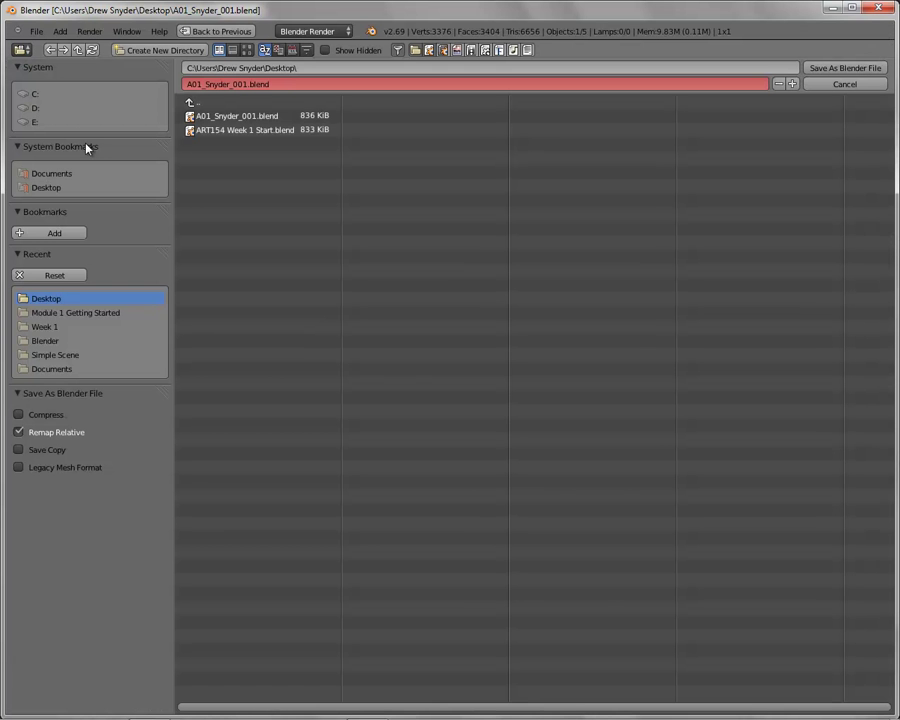
pyautogui.click(793, 84)
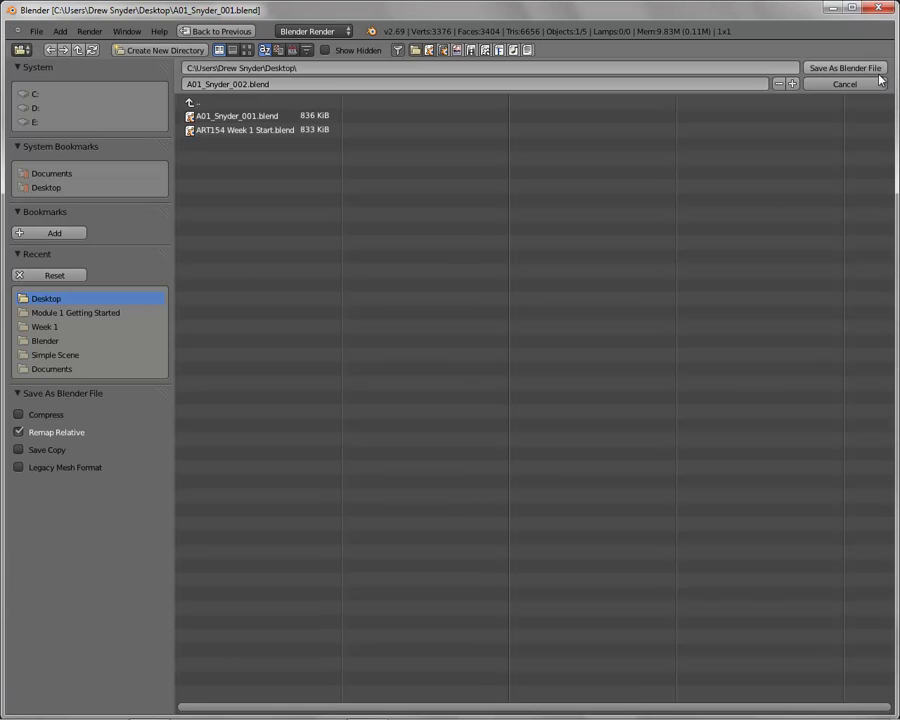
pyautogui.click(843, 67)
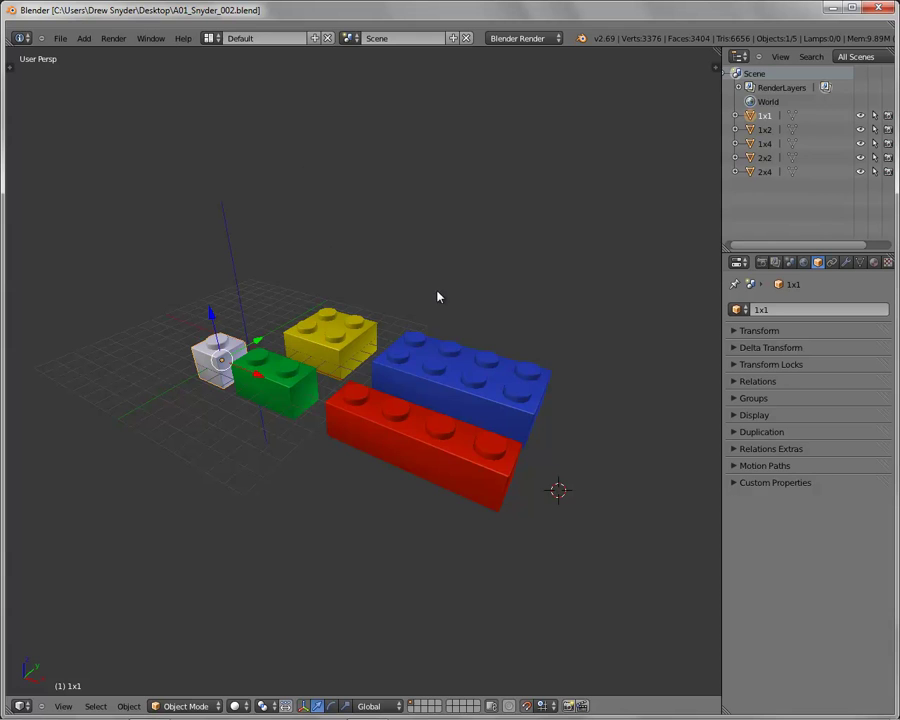
# Step: Examine the five bricks in the perspective view from different angles and distances
pyautogui.moveTo(468, 313)
pyautogui.mouseDown(button='middle')
pyautogui.moveTo(444, 311)
pyautogui.moveTo(386, 275)
pyautogui.moveTo(239, 295)
pyautogui.moveTo(322, 346)
pyautogui.moveTo(514, 291)
pyautogui.moveTo(416, 203)
pyautogui.moveTo(313, 321)
pyautogui.moveTo(499, 362)
pyautogui.moveTo(518, 257)
pyautogui.moveTo(331, 265)
pyautogui.moveTo(337, 215)
pyautogui.moveTo(465, 343)
pyautogui.moveTo(506, 269)
pyautogui.moveTo(364, 259)
pyautogui.moveTo(451, 343)
pyautogui.moveTo(494, 311)
pyautogui.moveTo(480, 313)
pyautogui.mouseUp(button='middle')
pyautogui.scroll(-2, 482, 315)
pyautogui.scroll(6, 482, 315)
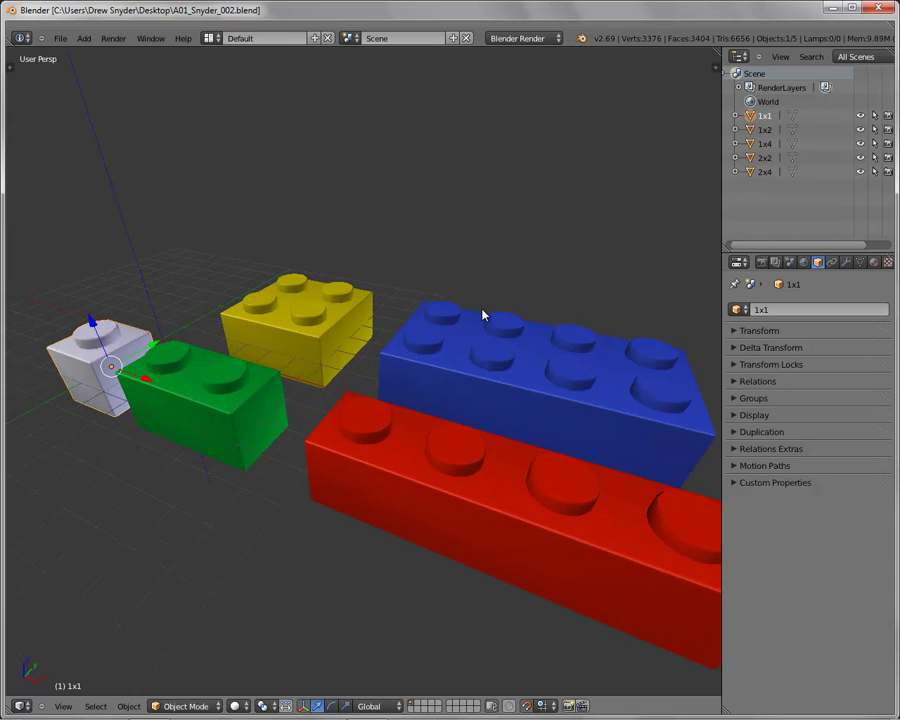
pyautogui.scroll(-4, 482, 315)
pyautogui.scroll(-2, 482, 315)
pyautogui.scroll(2, 482, 315)
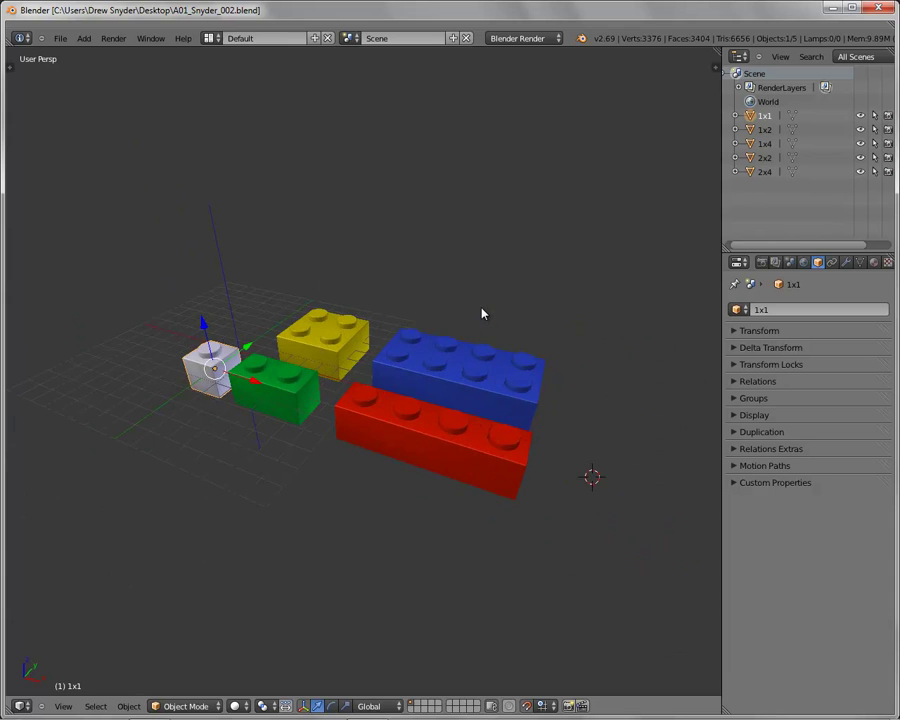
pyautogui.moveTo(457, 358); pyautogui.dragTo(299, 364, button='middle')
pyautogui.scroll(3, 398, 368)
pyautogui.scroll(-5, 396, 371)
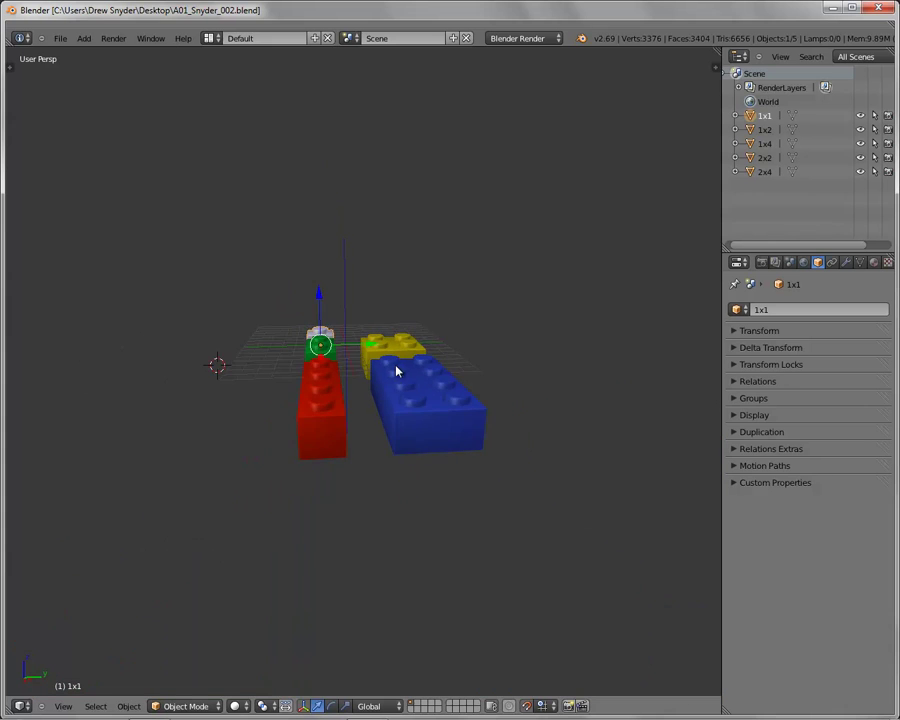
pyautogui.moveTo(396, 366); pyautogui.dragTo(490, 385, button='middle')
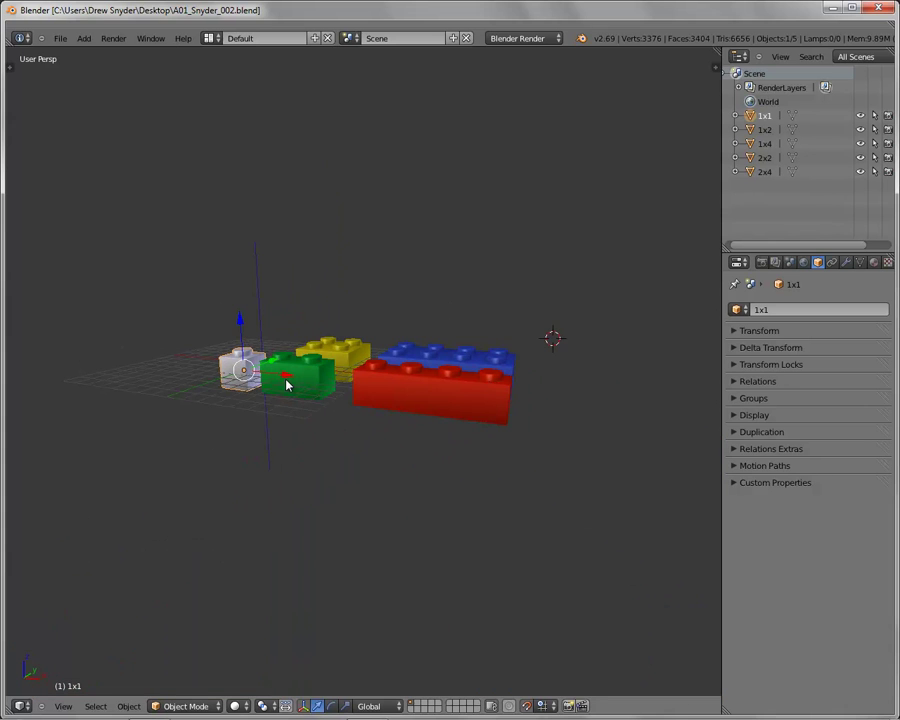
pyautogui.moveTo(315, 392); pyautogui.dragTo(267, 372, button='middle')
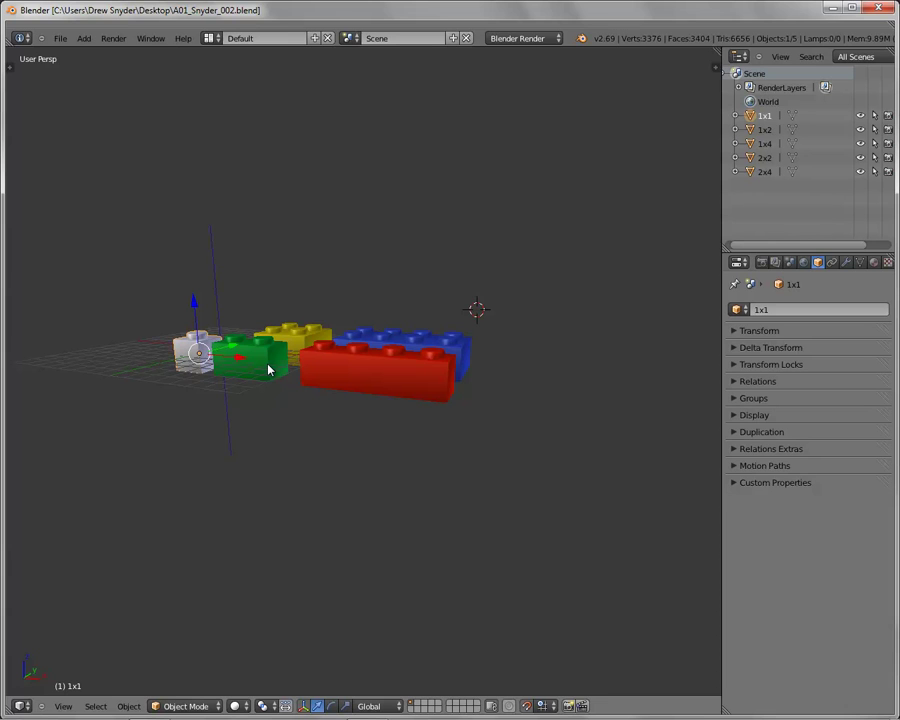
# Step: Split the viewport into quad view and rotate its enlarged top view to an angled orthographic view of the bricks
pyautogui.hotkey('ctrl', 'alt', 'q')
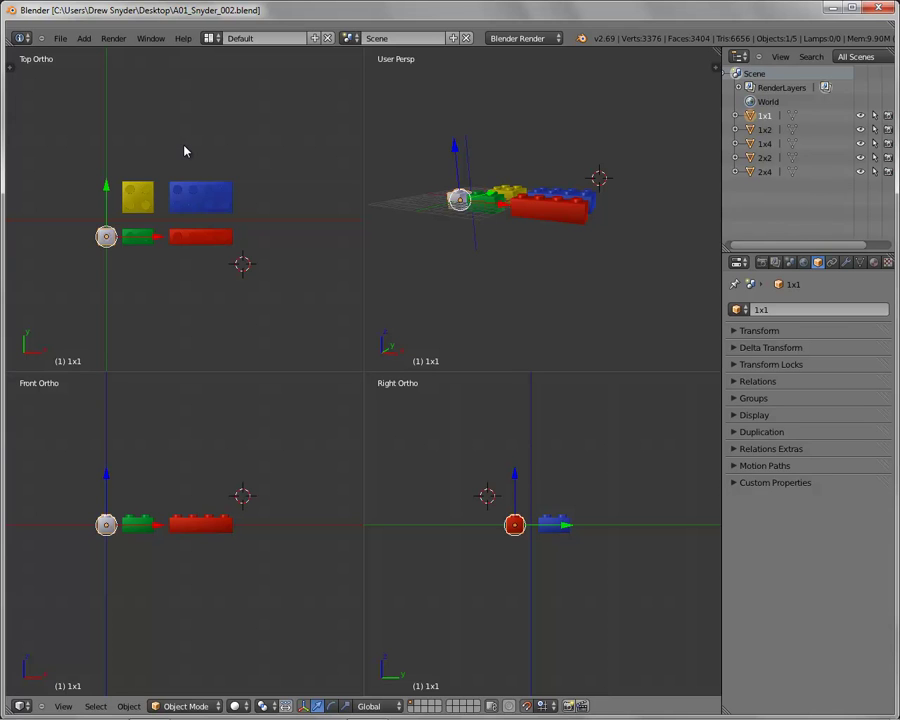
pyautogui.keyDown('shift'); pyautogui.moveTo(184, 151); pyautogui.dragTo(208, 199, button='middle'); pyautogui.keyUp('shift')
pyautogui.scroll(5, 208, 142)
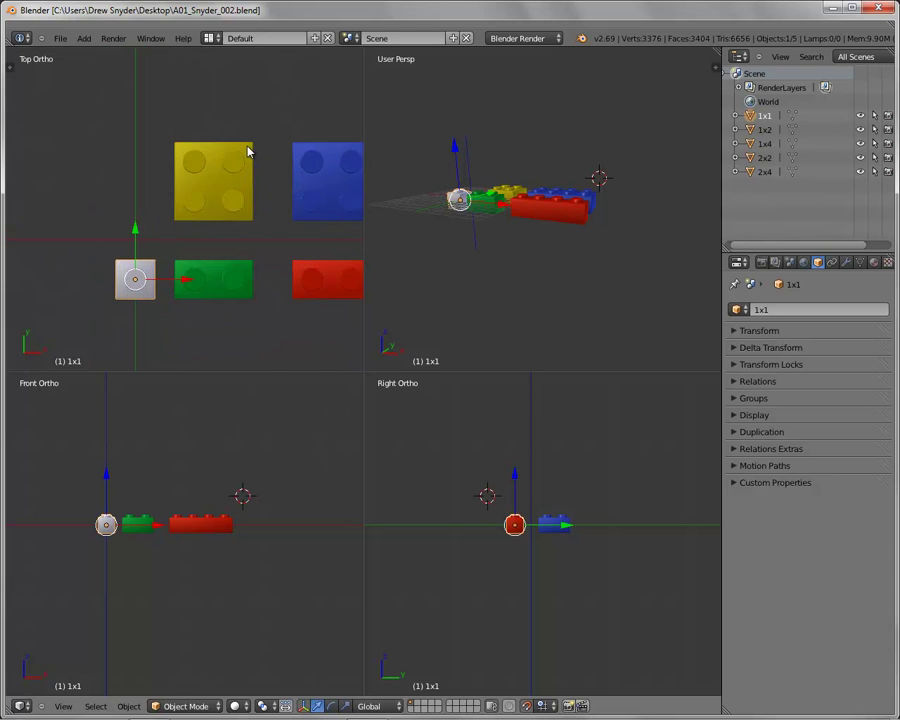
pyautogui.scroll(-3, 247, 150)
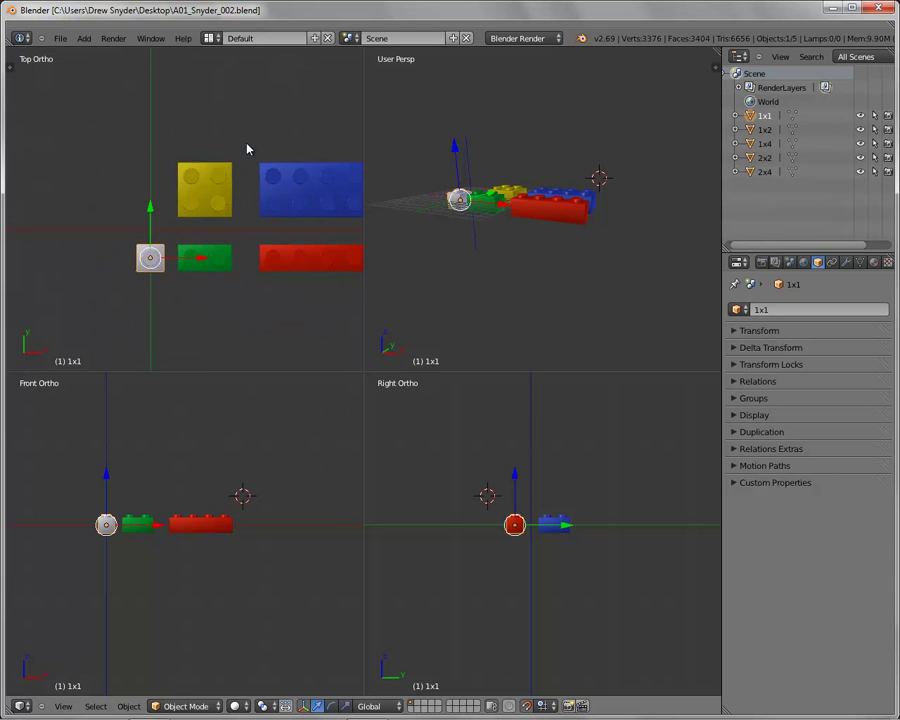
pyautogui.moveTo(253, 153); pyautogui.dragTo(145, 73, button='middle')
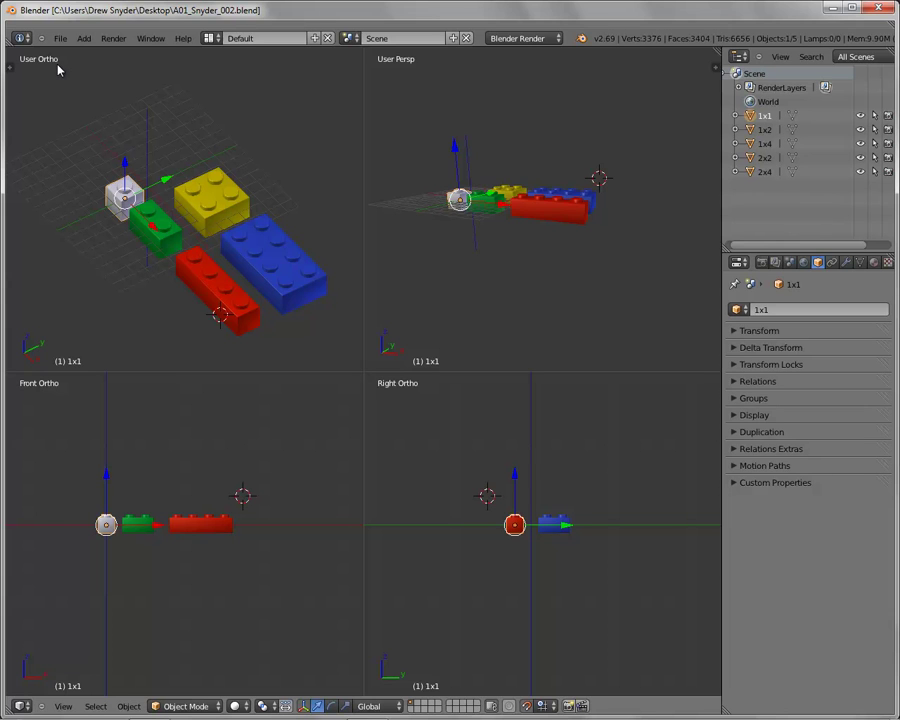
# Step: Change the front view to Top and restore the rotated orthographic view to Top as well
pyautogui.click(63, 706)
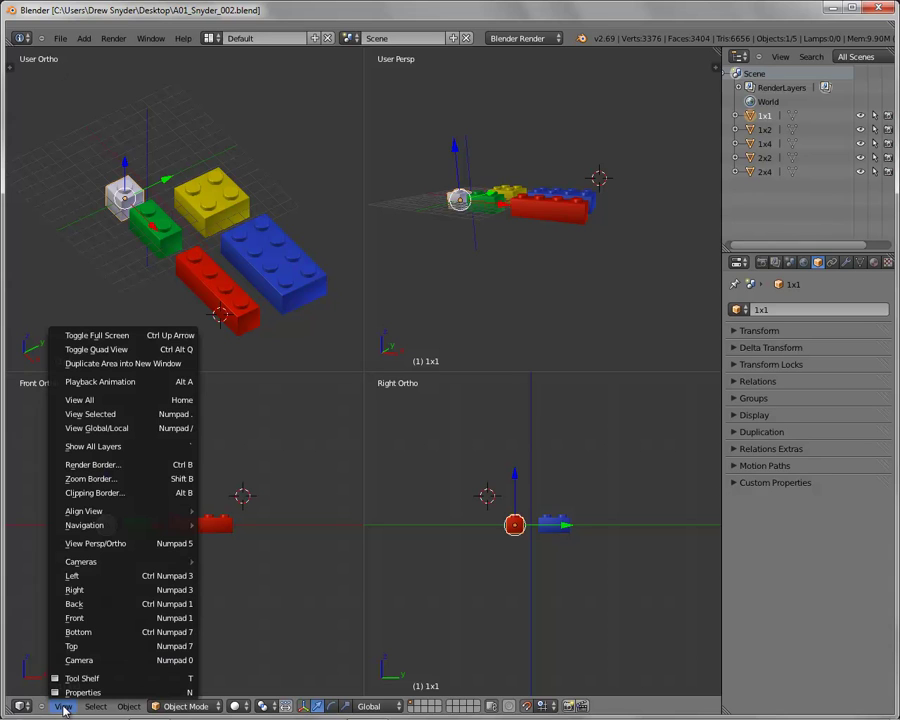
pyautogui.click(73, 647)
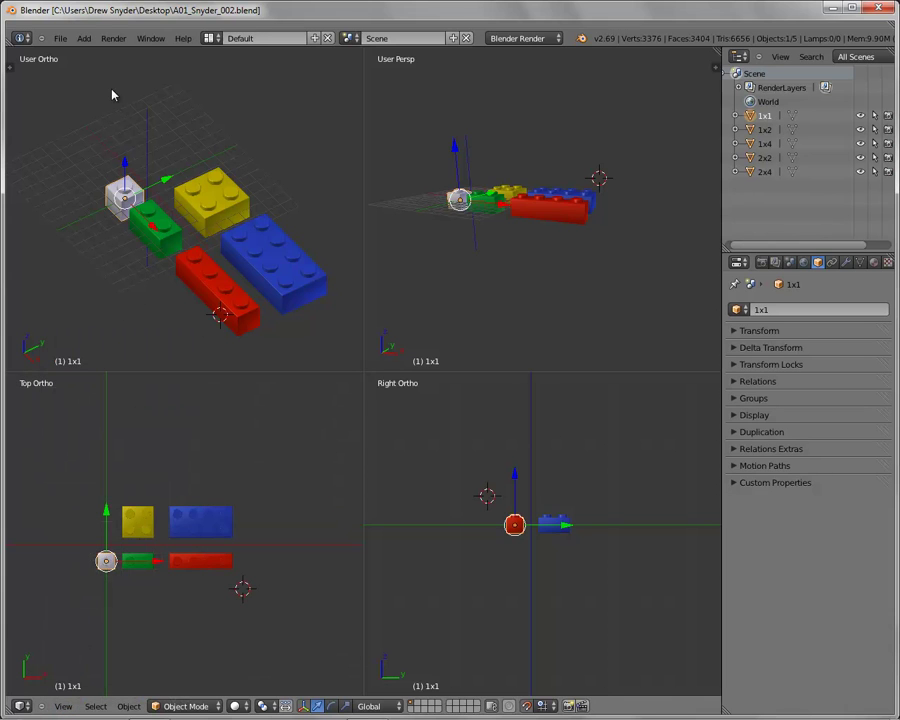
pyautogui.click(260, 109)
pyautogui.press('KP_7')
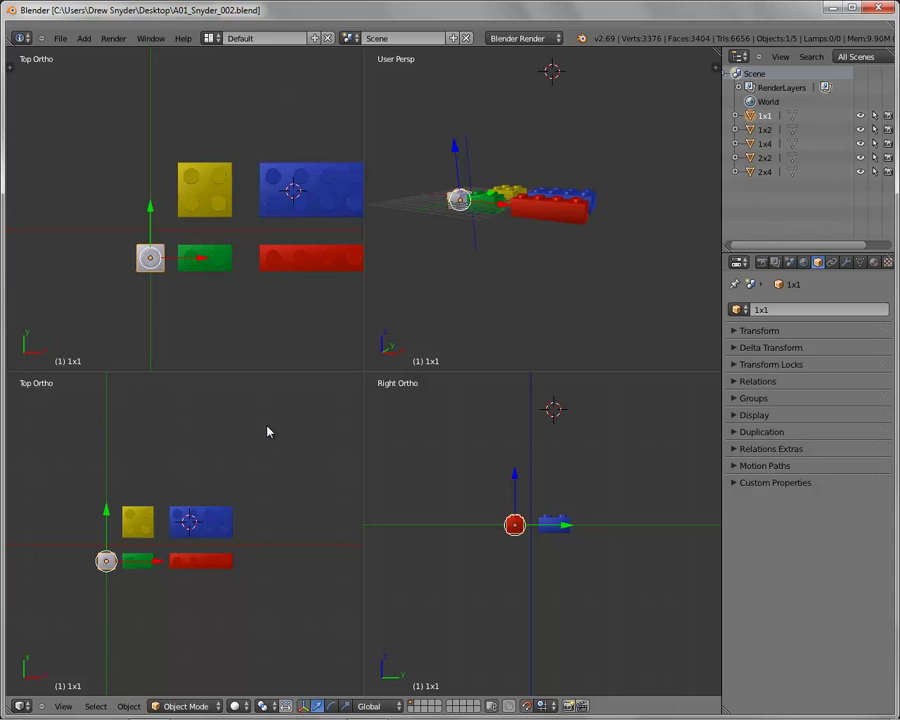
# Step: Select the blue 2x4 brick and set the smaller-scale top view back to Front
pyautogui.rightClick(222, 525)
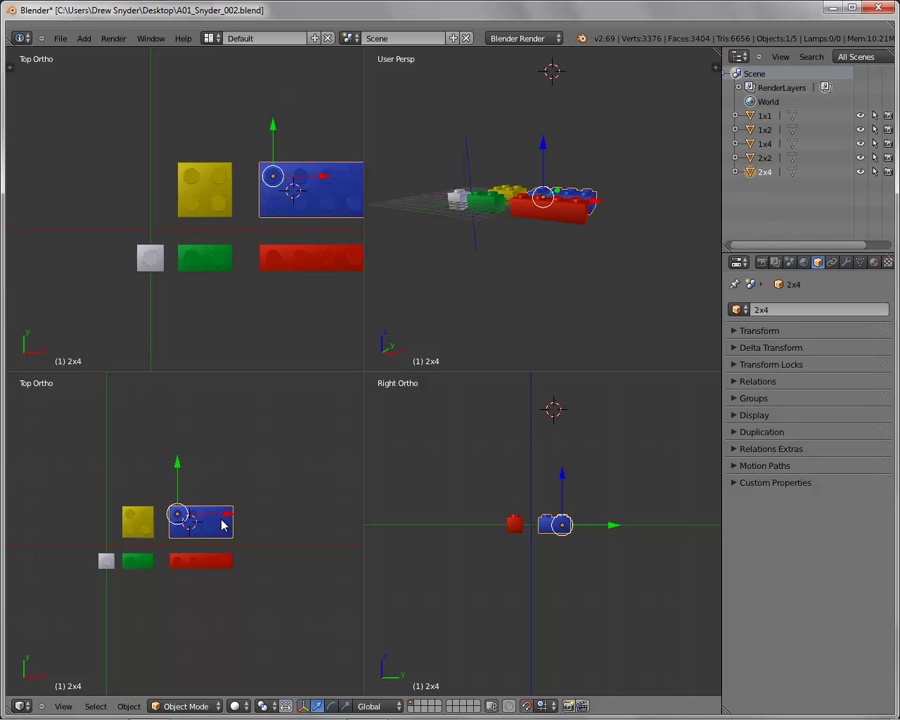
pyautogui.press('KP_1')
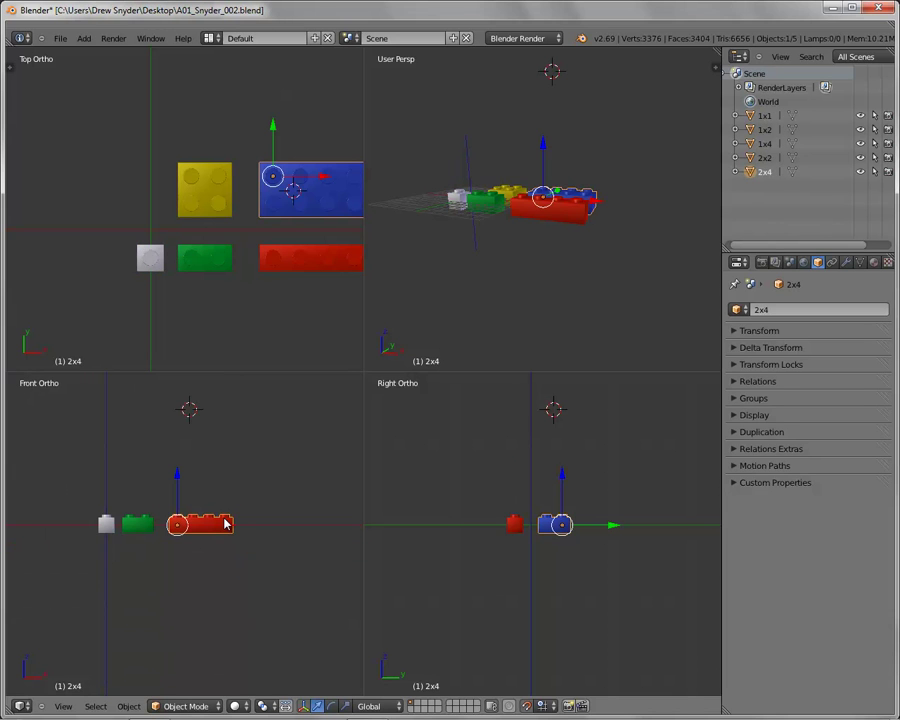
pyautogui.press('KP_3')
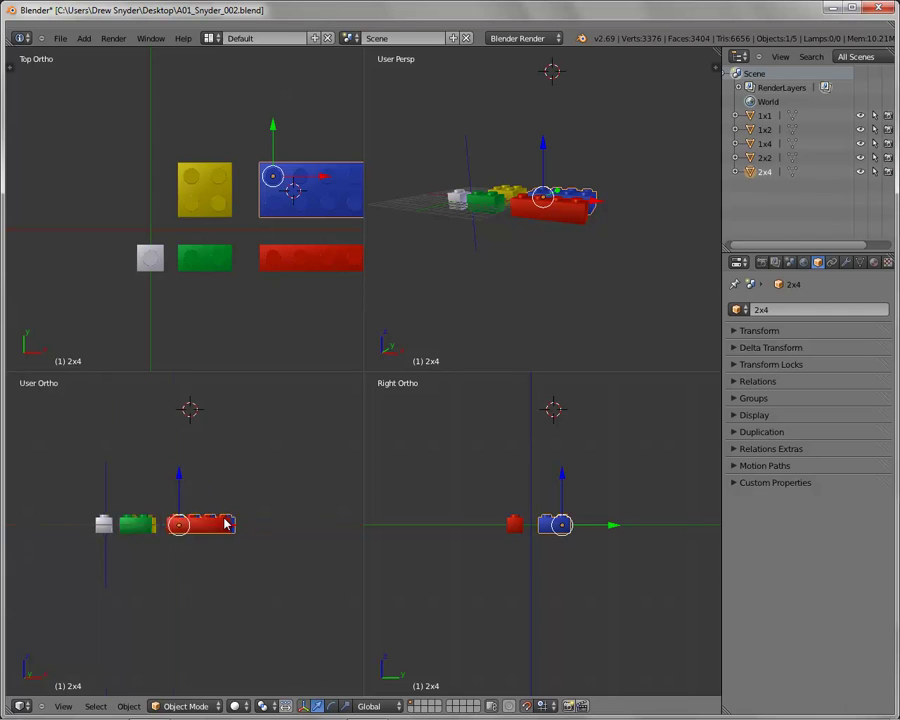
pyautogui.press('KP_1')
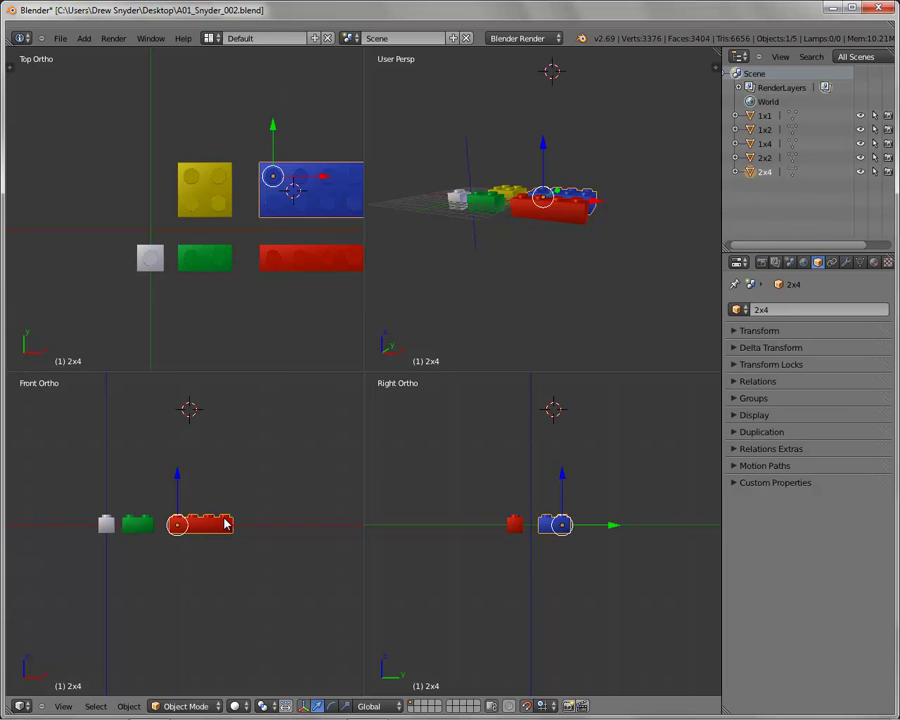
# Step: Compare perspective and orthographic projection in the front view, ending in orthographic
pyautogui.press('KP_5')
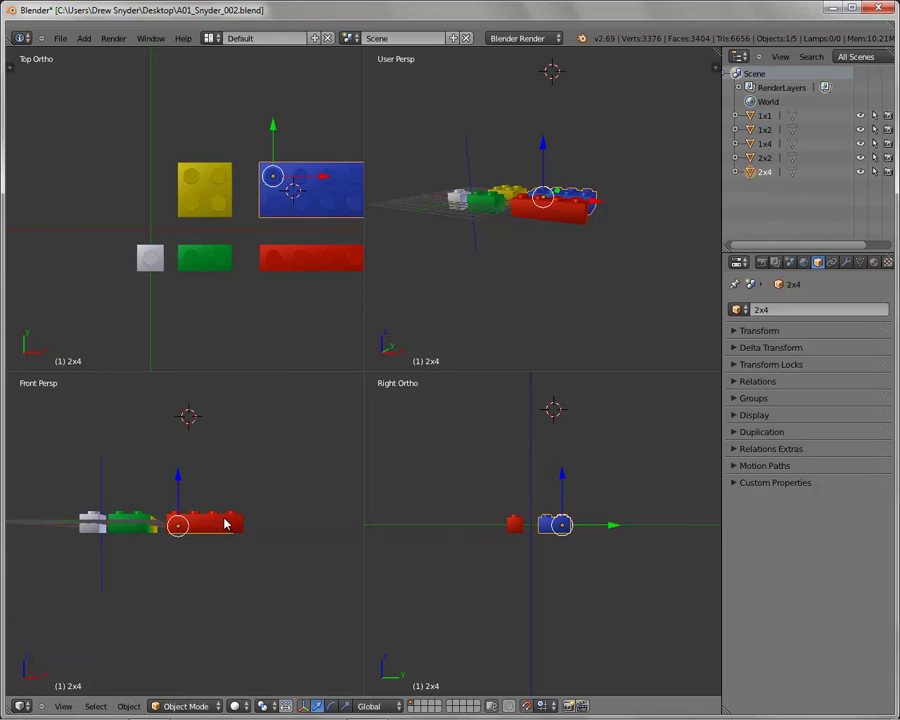
pyautogui.press('KP_5')
pyautogui.press('KP_5')
pyautogui.press('KP_5')
pyautogui.press('KP_5')
pyautogui.press('KP_5')
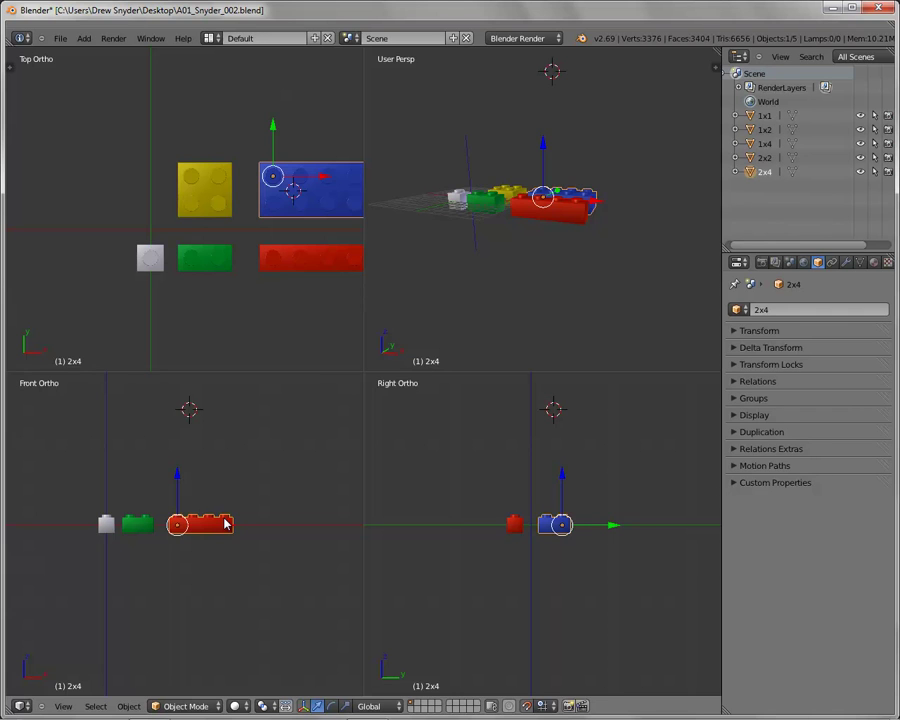
# Step: Enlarge the bricks in a single front view, return to quad view and select the red 1x4 brick
pyautogui.hotkey('ctrl', 'alt', 'q')
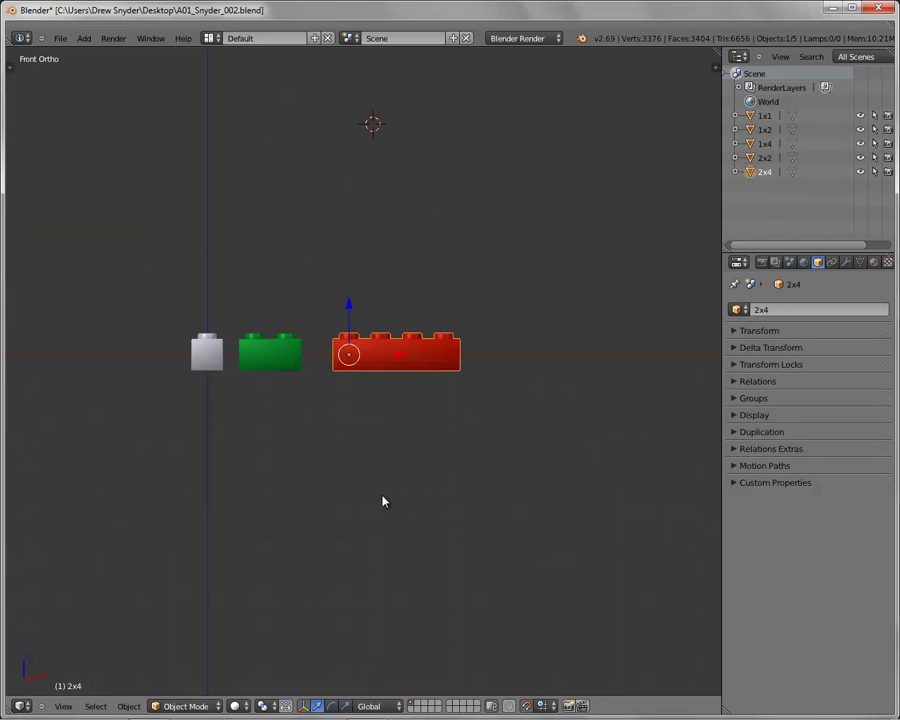
pyautogui.scroll(3, 430, 452)
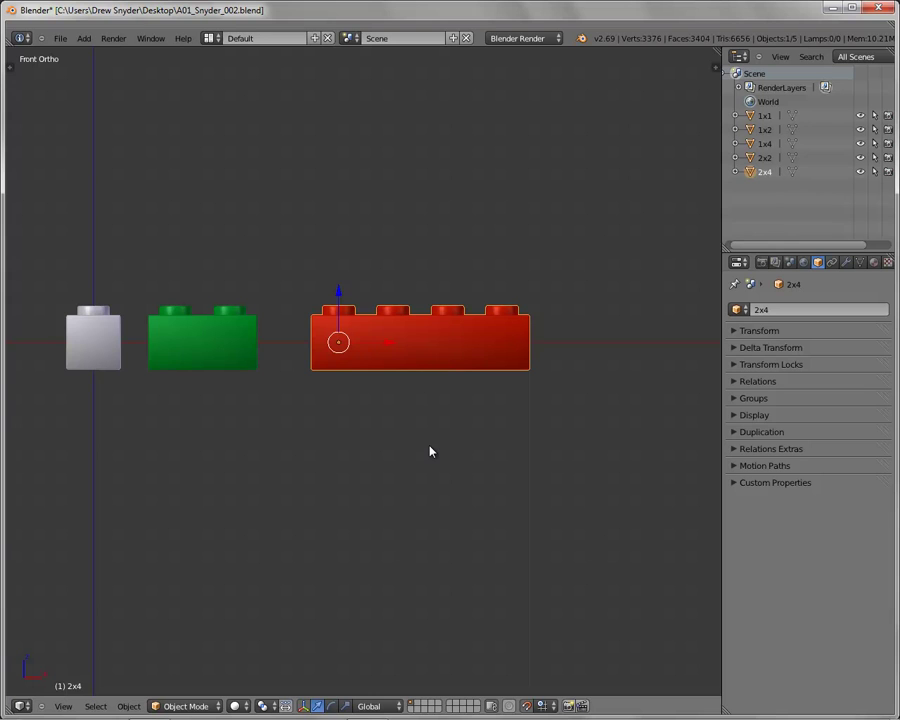
pyautogui.hotkey('ctrl', 'alt', 'q')
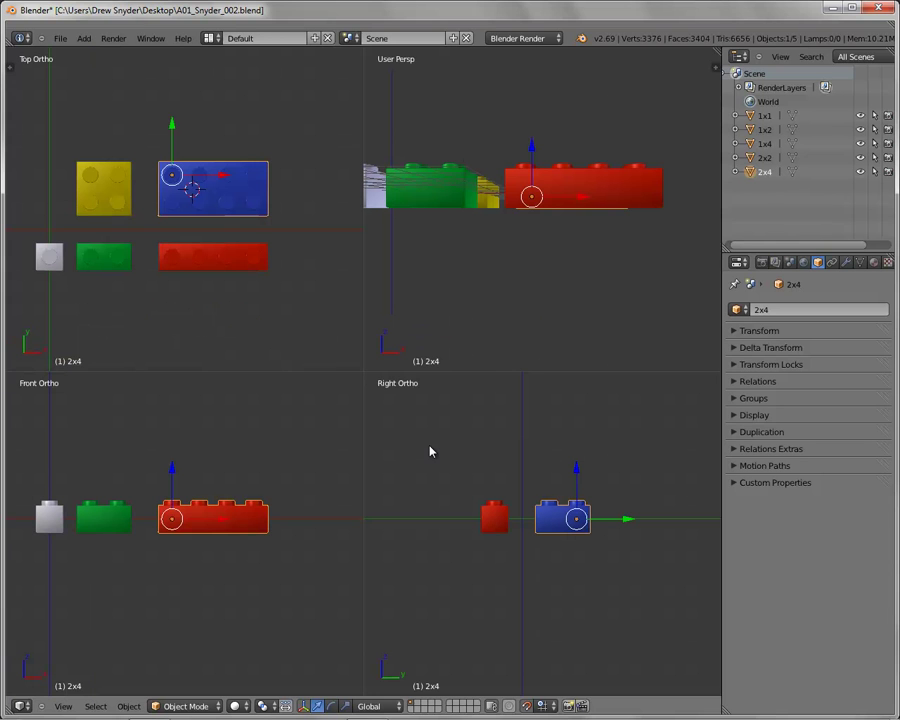
pyautogui.rightClick(582, 181)
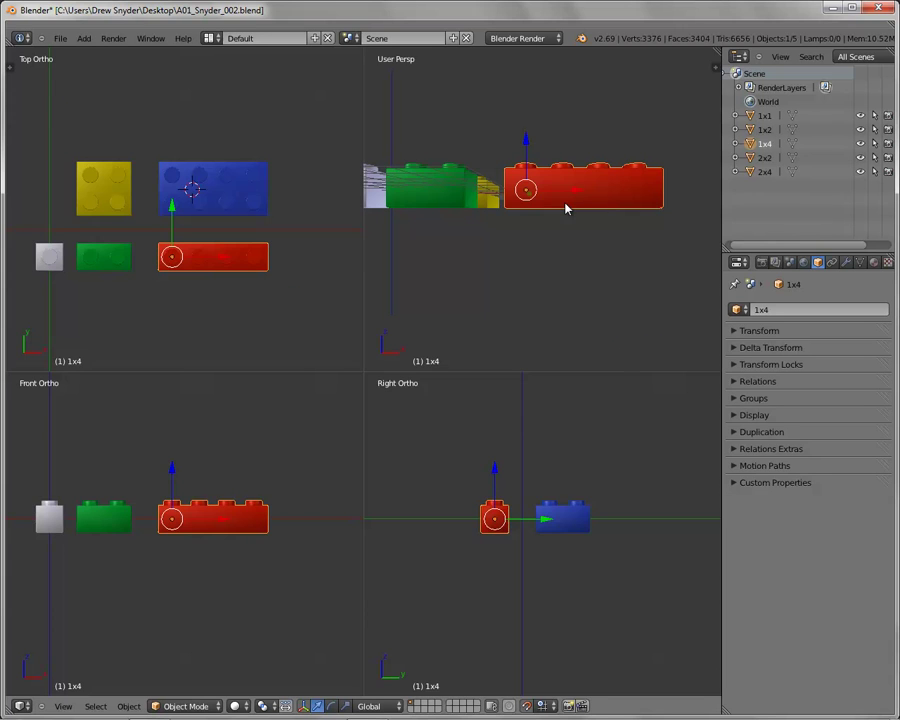
# Step: Orbit the perspective view in quad view to show all five bricks at an angle, and enlarge it to a single view
pyautogui.hotkey('ctrl', 'alt', 'q')
pyautogui.hotkey('ctrl', 'alt', 'q')
pyautogui.moveTo(589, 237); pyautogui.dragTo(535, 279, button='middle')
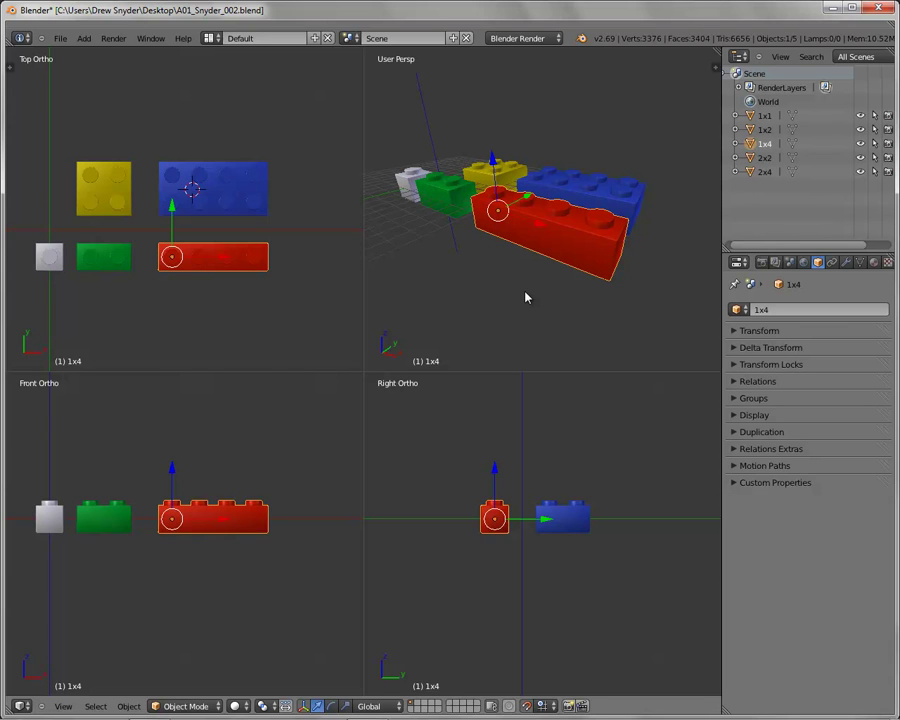
pyautogui.hotkey('ctrl', 'alt', 'q')
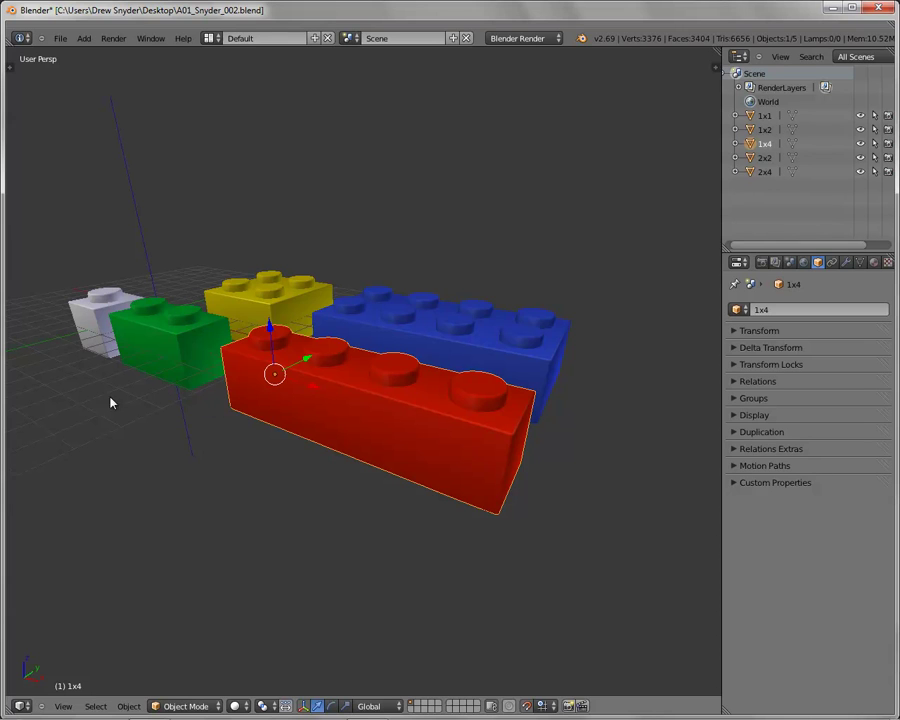
# Step: Place the 3D cursor at several spots around the bricks, ending in the empty space behind the yellow 2x2 brick
pyautogui.click(166, 433)
pyautogui.click(242, 462)
pyautogui.click(150, 421)
pyautogui.click(74, 356)
pyautogui.click(44, 300)
pyautogui.click(203, 269)
pyautogui.click(183, 267)
pyautogui.click(217, 243)
# Step: Select the blue, red, yellow, green and white bricks one at a time, repeatedly, ending with the yellow 2x2 brick
pyautogui.rightClick(431, 326)
pyautogui.rightClick(412, 370)
pyautogui.rightClick(287, 300)
pyautogui.rightClick(191, 325)
pyautogui.rightClick(92, 299)
pyautogui.rightClick(182, 342)
pyautogui.rightClick(331, 364)
pyautogui.rightClick(400, 322)
pyautogui.rightClick(277, 300)
pyautogui.rightClick(195, 323)
pyautogui.rightClick(96, 306)
pyautogui.rightClick(153, 327)
pyautogui.rightClick(257, 294)
pyautogui.rightClick(358, 306)
pyautogui.rightClick(307, 375)
pyautogui.rightClick(135, 320)
pyautogui.rightClick(100, 312)
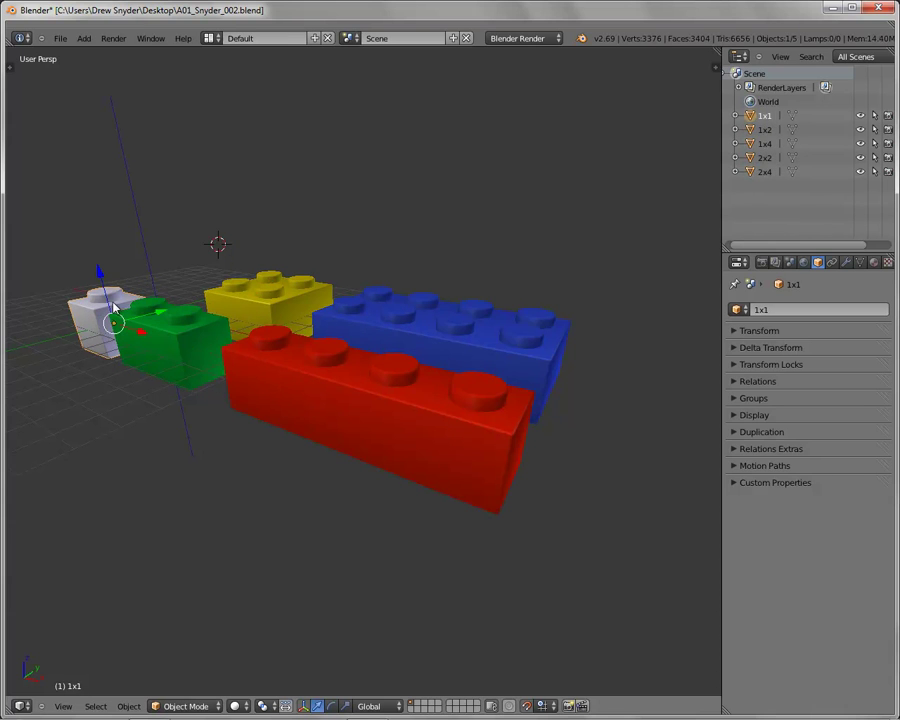
pyautogui.rightClick(281, 303)
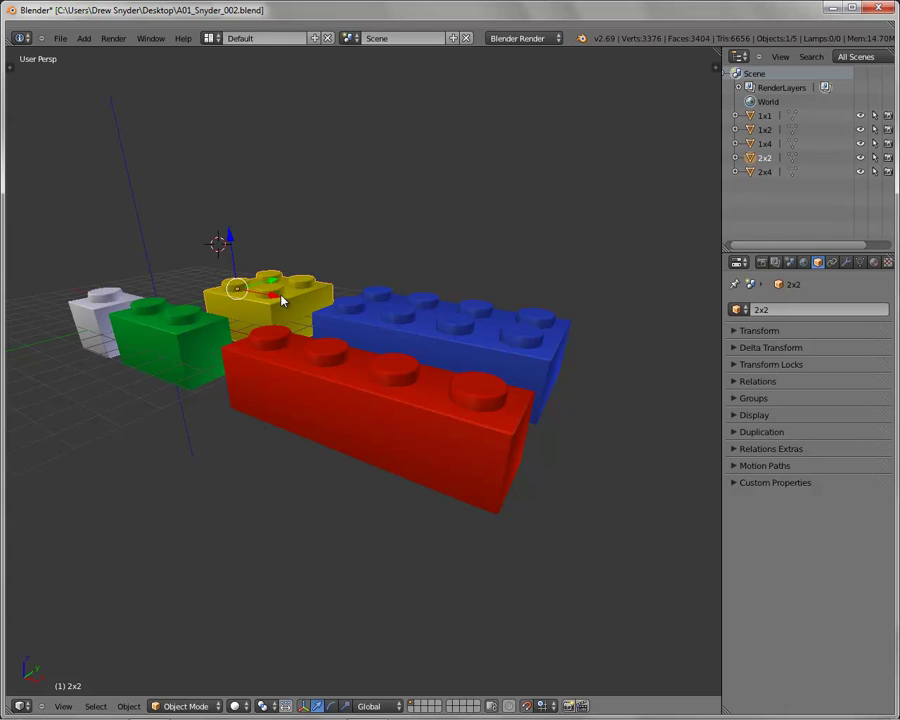
# Step: Add the blue 2x4, red 1x4, green 1x2 and white 1x1 bricks to the selection
pyautogui.rightClick(402, 334)
pyautogui.rightClick(376, 384)
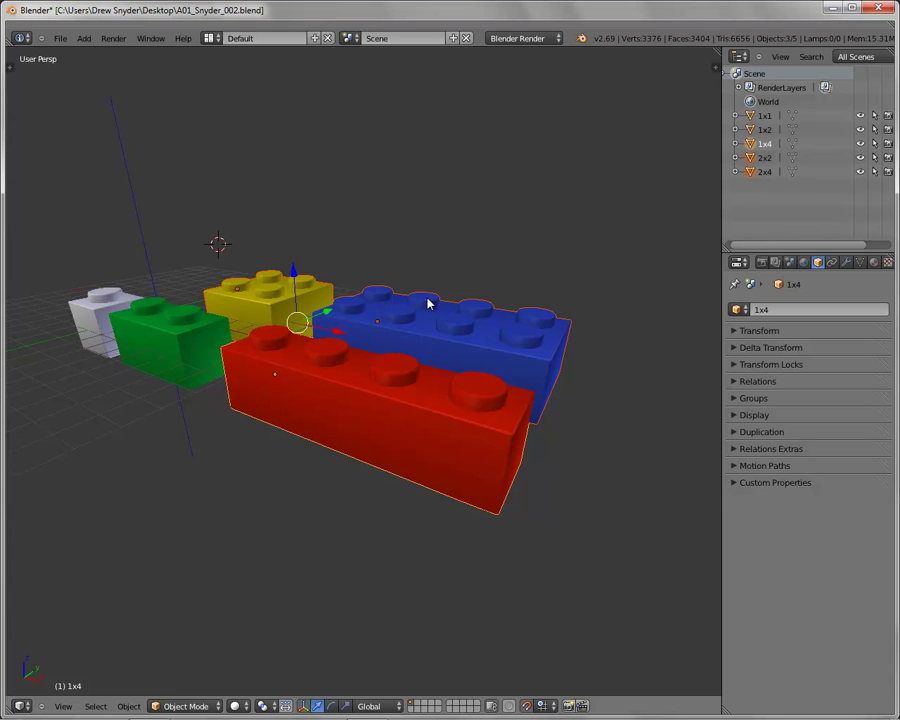
pyautogui.keyDown('shift'); pyautogui.rightClick(193, 342); pyautogui.keyUp('shift')
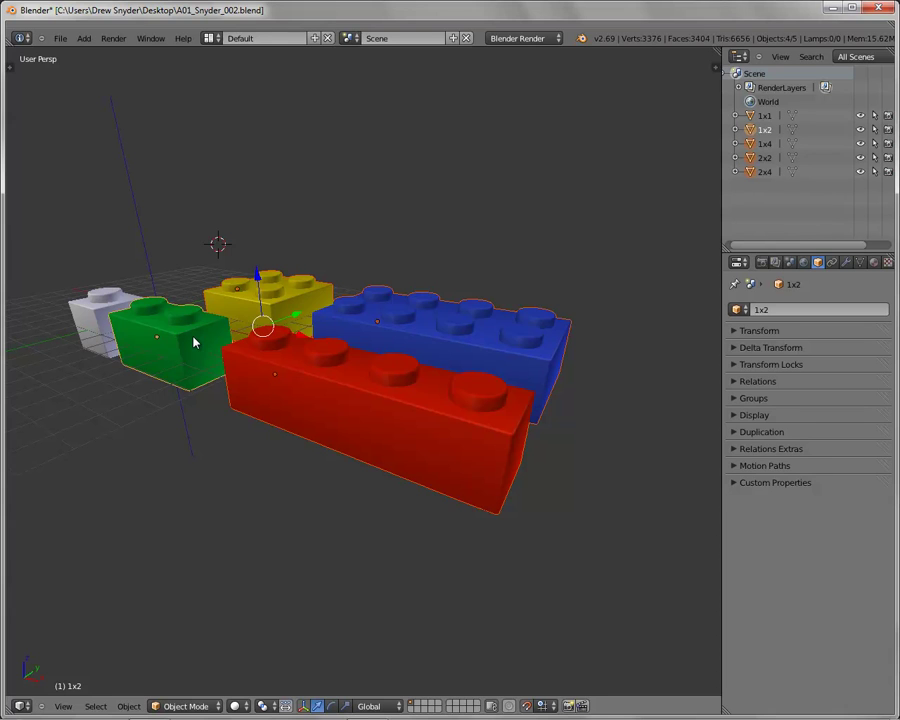
pyautogui.keyDown('shift'); pyautogui.rightClick(96, 310); pyautogui.keyUp('shift')
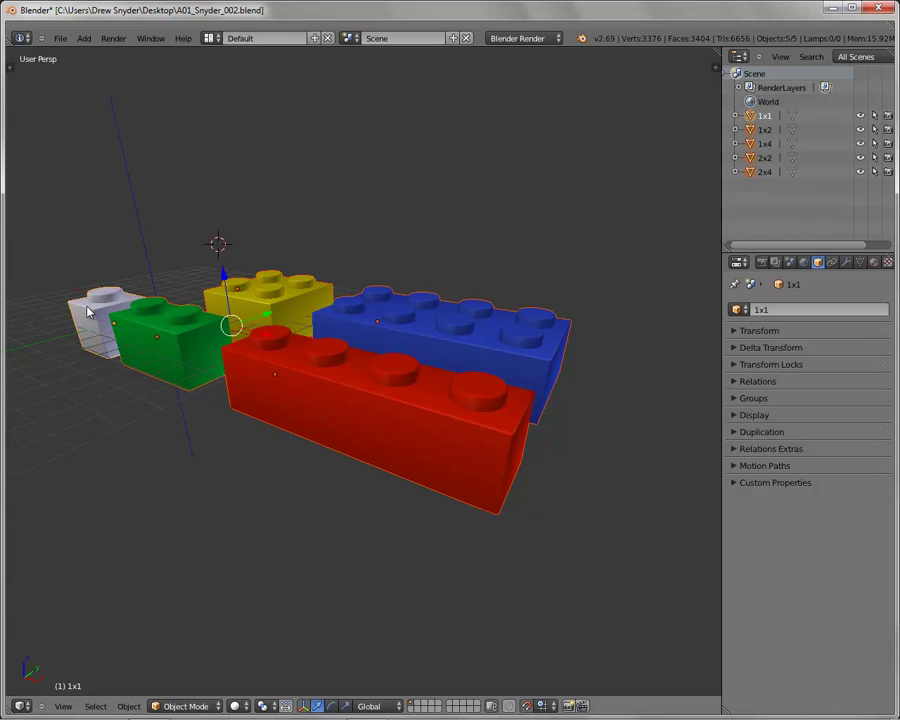
# Step: Make each selected brick the active object in turn and remove the yellow 2x2 brick from the selection
pyautogui.keyDown('shift'); pyautogui.rightClick(267, 295); pyautogui.keyUp('shift')
pyautogui.keyDown('shift'); pyautogui.rightClick(406, 312); pyautogui.keyUp('shift')
pyautogui.keyDown('shift'); pyautogui.rightClick(389, 373); pyautogui.keyUp('shift')
pyautogui.keyDown('shift'); pyautogui.rightClick(195, 360); pyautogui.keyUp('shift')
pyautogui.keyDown('shift'); pyautogui.rightClick(87, 303); pyautogui.keyUp('shift')
pyautogui.keyDown('shift'); pyautogui.rightClick(278, 295); pyautogui.keyUp('shift')
pyautogui.keyDown('shift'); pyautogui.rightClick(278, 293); pyautogui.keyUp('shift')
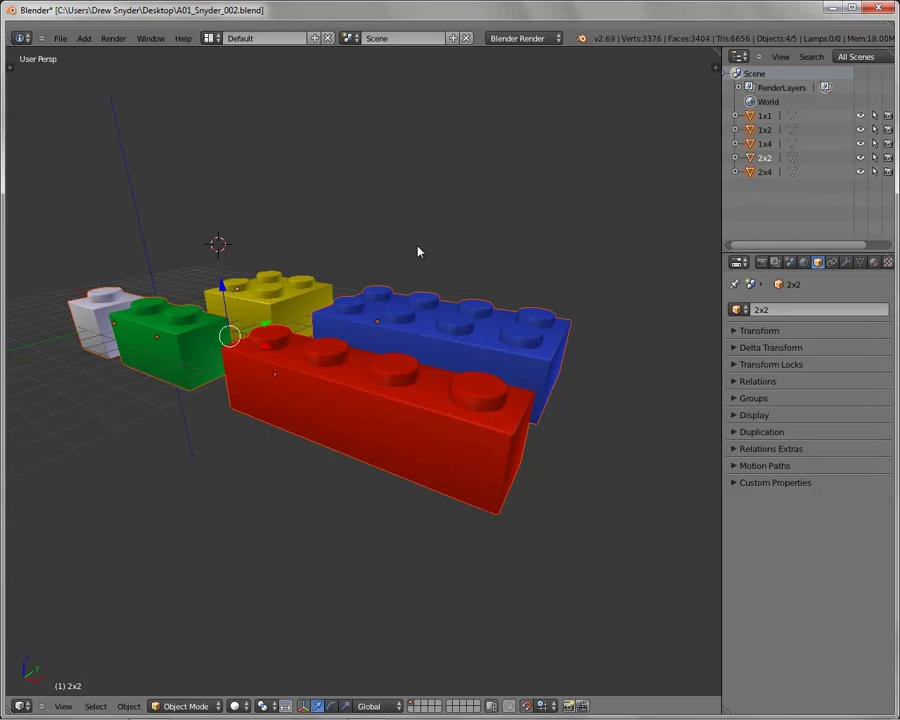
# Step: Toggle the selection of all bricks off and on, ending with nothing selected
pyautogui.press('a')
pyautogui.press('a')
pyautogui.press('a')
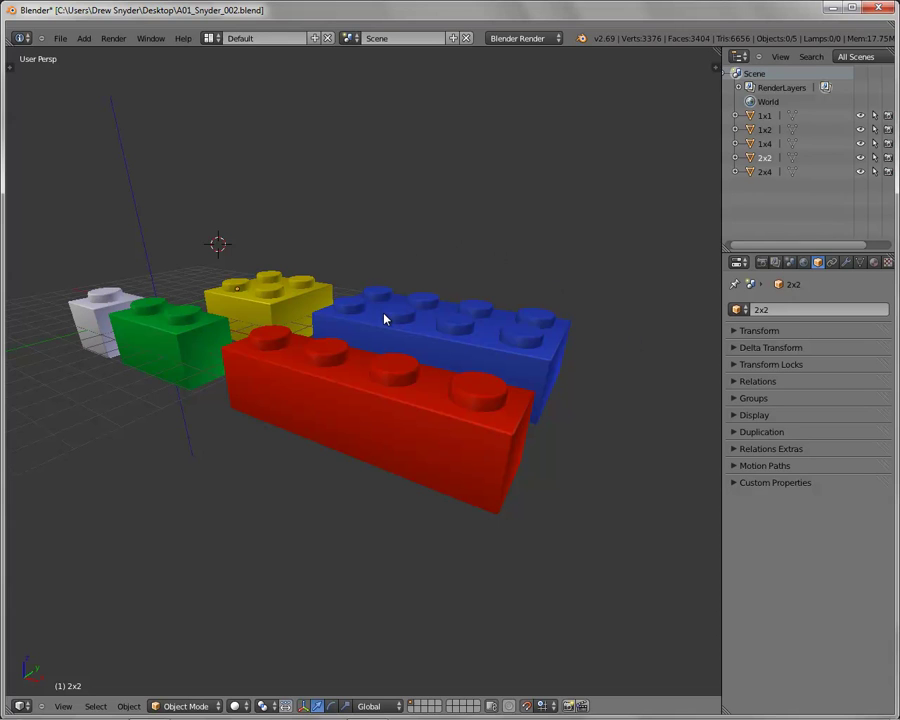
# Step: Return to quad view, select the blue 2x4 brick and enlarge the top view
pyautogui.hotkey('ctrl', 'alt', 'q')
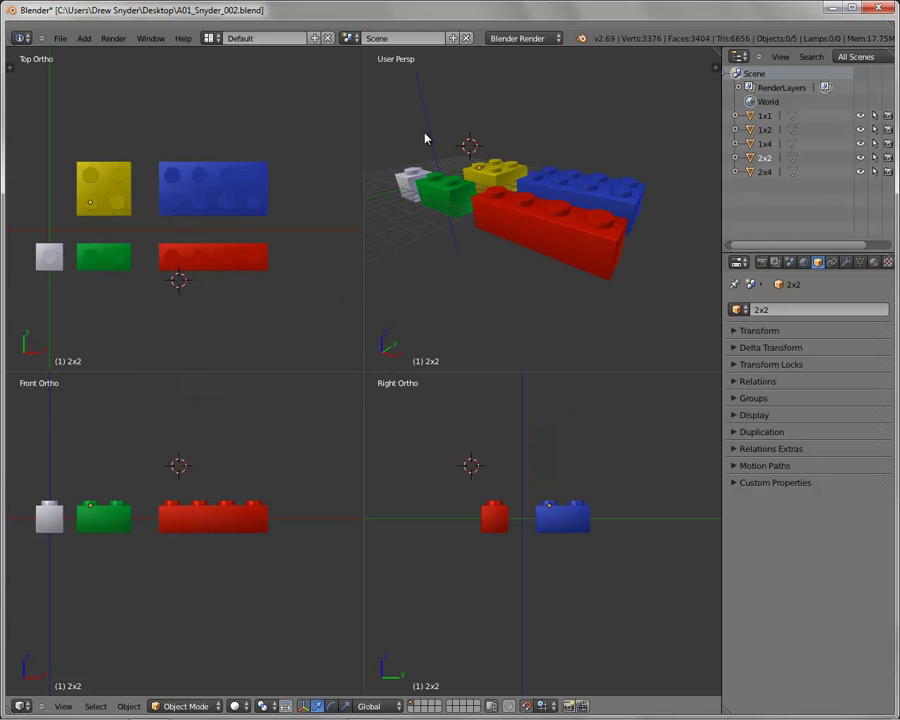
pyautogui.rightClick(242, 192)
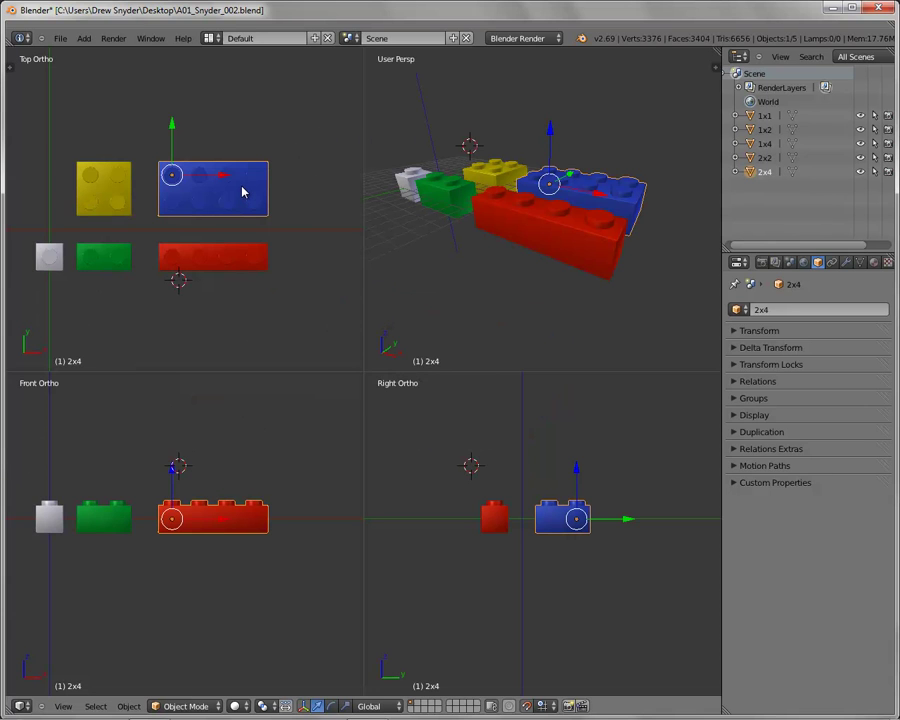
pyautogui.hotkey('ctrl', 'alt', 'q')
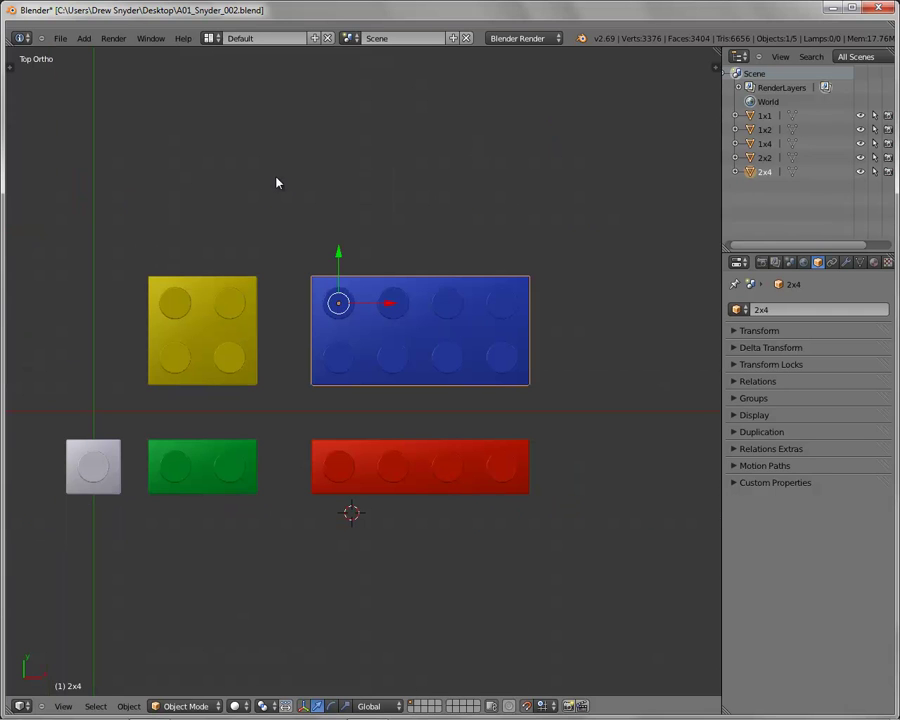
# Step: Add the yellow, green and white bricks with a box selection, and reduce the selection to the blue 2x4 brick alone
pyautogui.press('b')
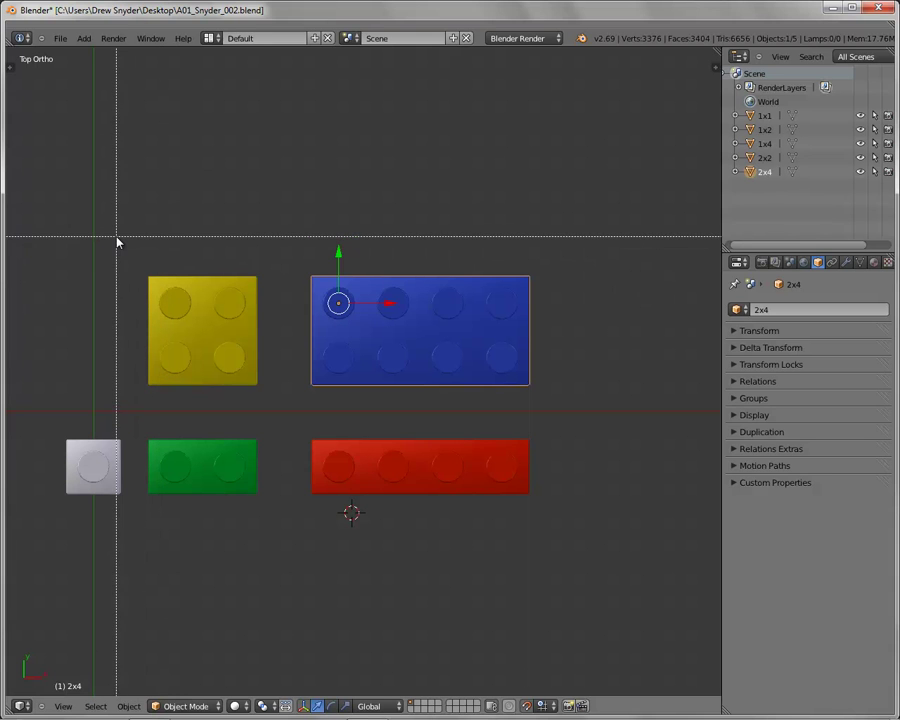
pyautogui.moveTo(115, 240); pyautogui.dragTo(275, 537)
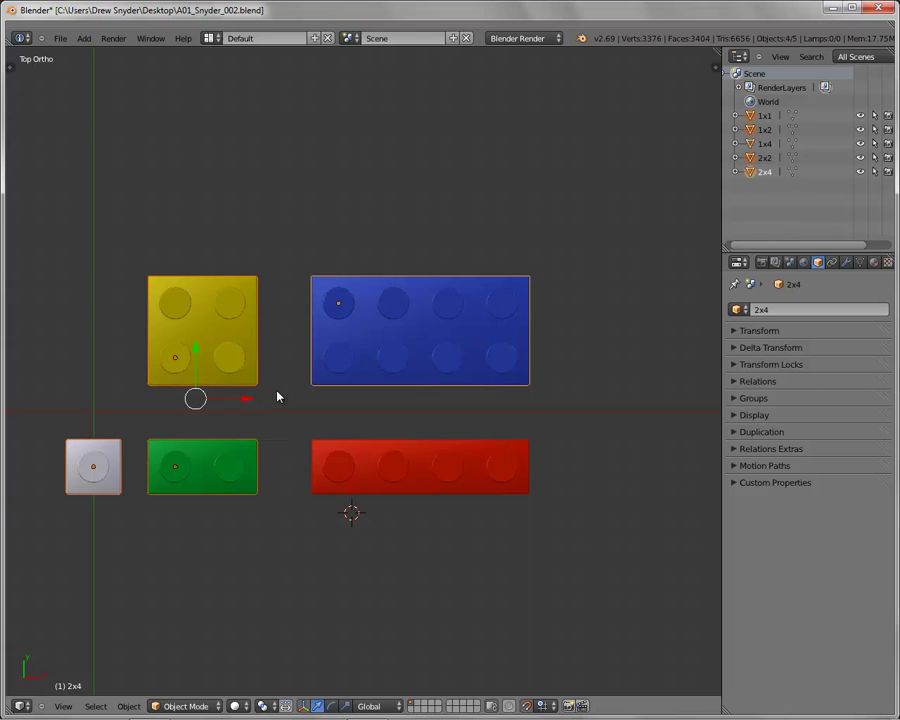
pyautogui.rightClick(414, 352)
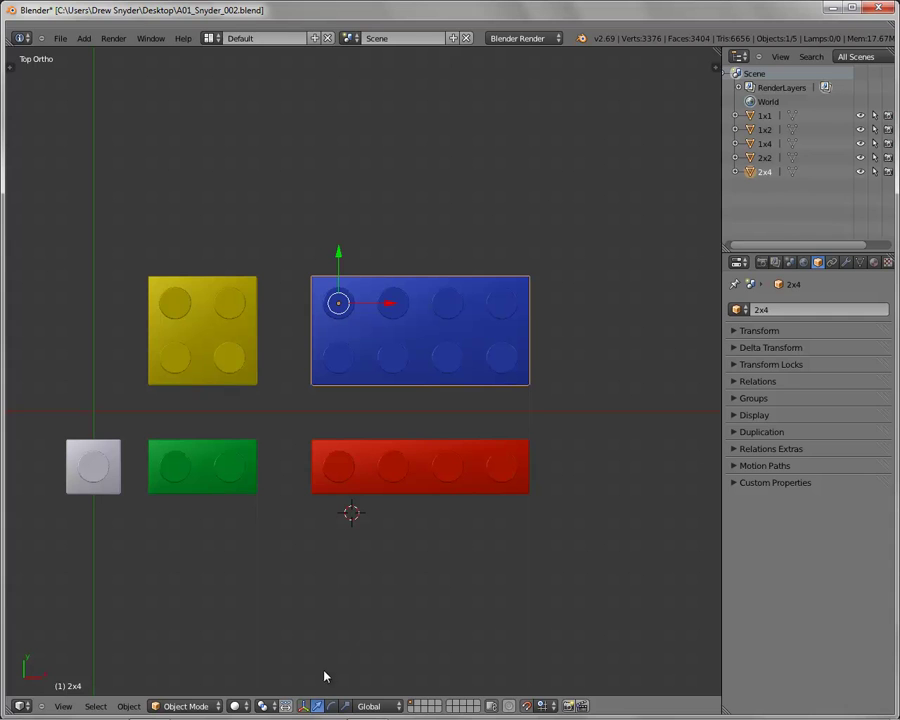
# Step: Turn the 3D transform manipulator off and on repeatedly, leaving it displayed
pyautogui.click(304, 706)
pyautogui.click(304, 706)
pyautogui.click(304, 706)
pyautogui.click(304, 706)
# Step: Place the 3D cursor in quad view's perspective view, and enlarge and orbit that view to see all the bricks at an angle
pyautogui.hotkey('ctrl', 'alt', 'q')
pyautogui.click(645, 305)
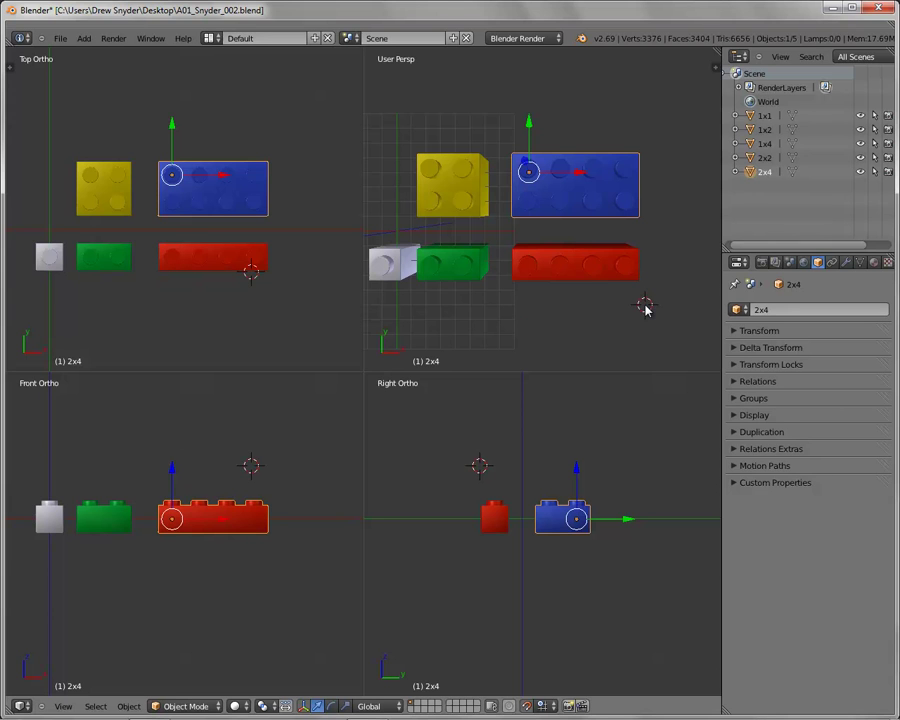
pyautogui.hotkey('ctrl', 'alt', 'q')
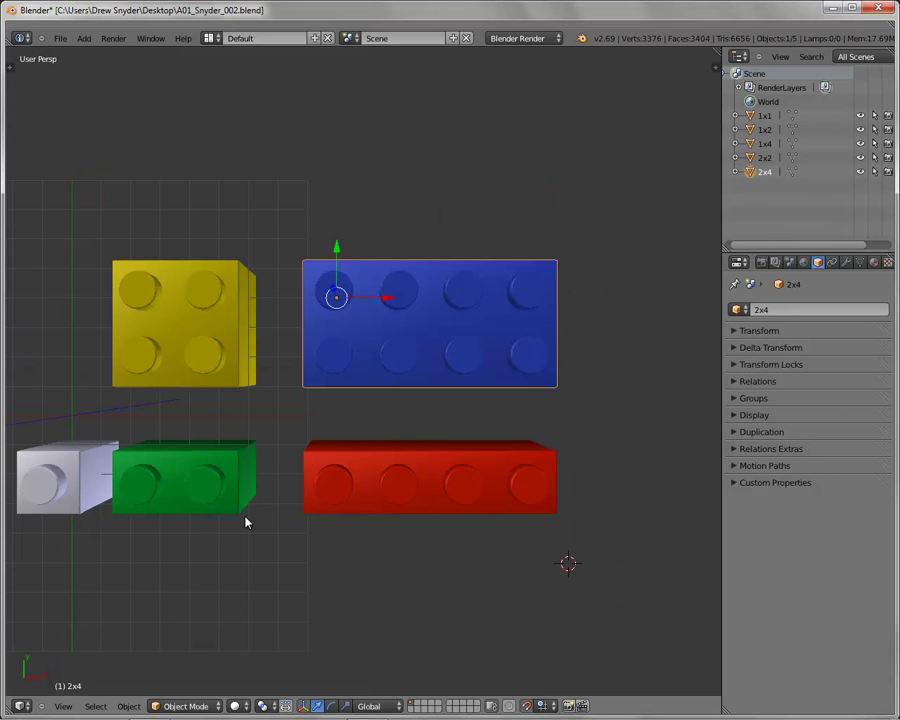
pyautogui.moveTo(273, 573); pyautogui.dragTo(179, 466, button='middle')
pyautogui.scroll(-2, 181, 466)
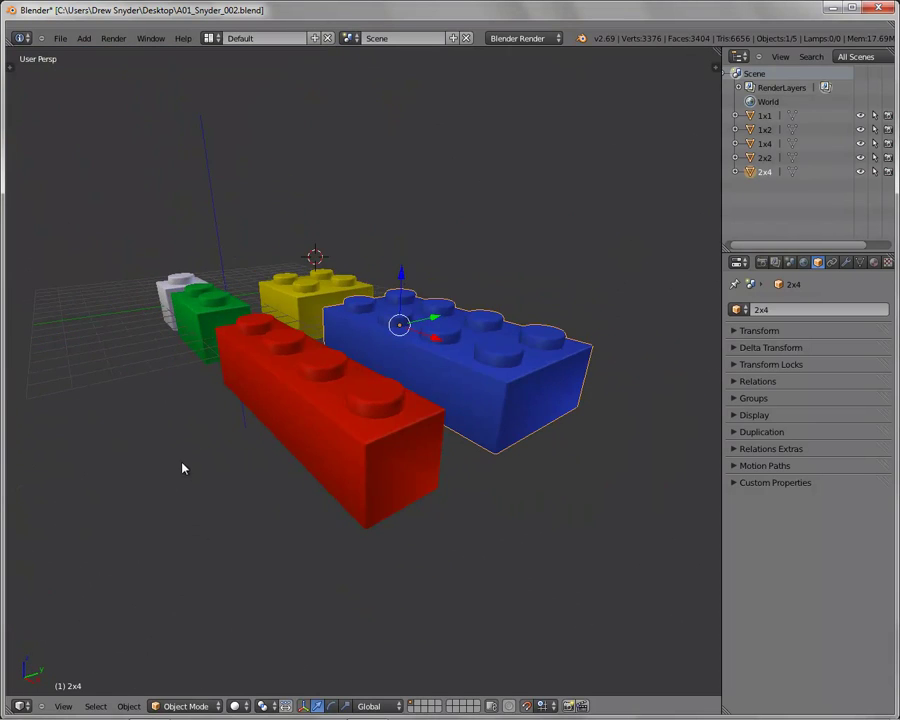
pyautogui.moveTo(212, 565); pyautogui.dragTo(219, 551, button='middle')
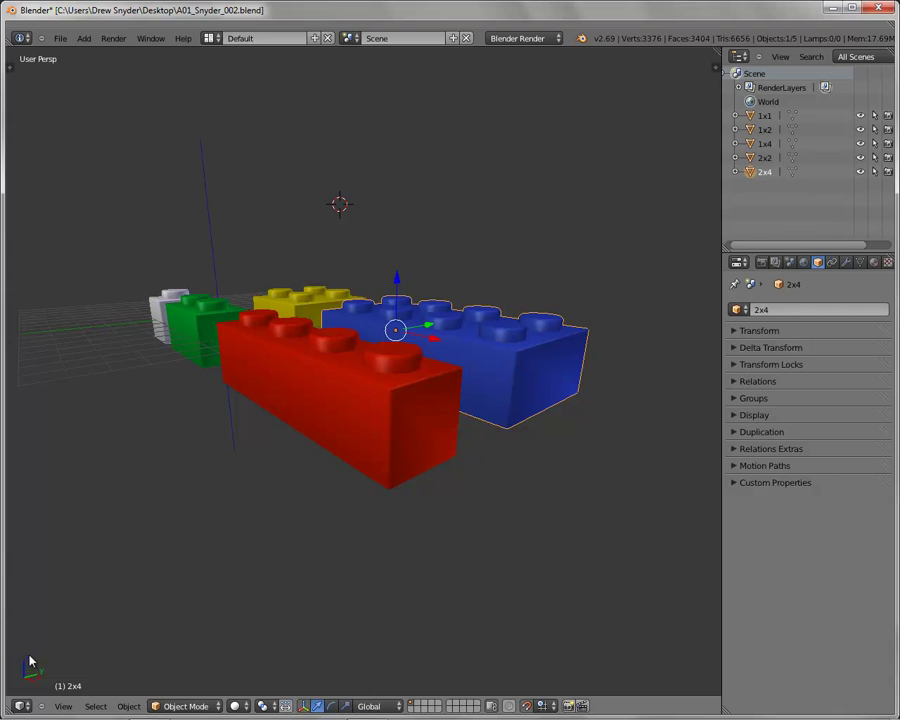
pyautogui.moveTo(210, 434); pyautogui.dragTo(201, 463, button='middle')
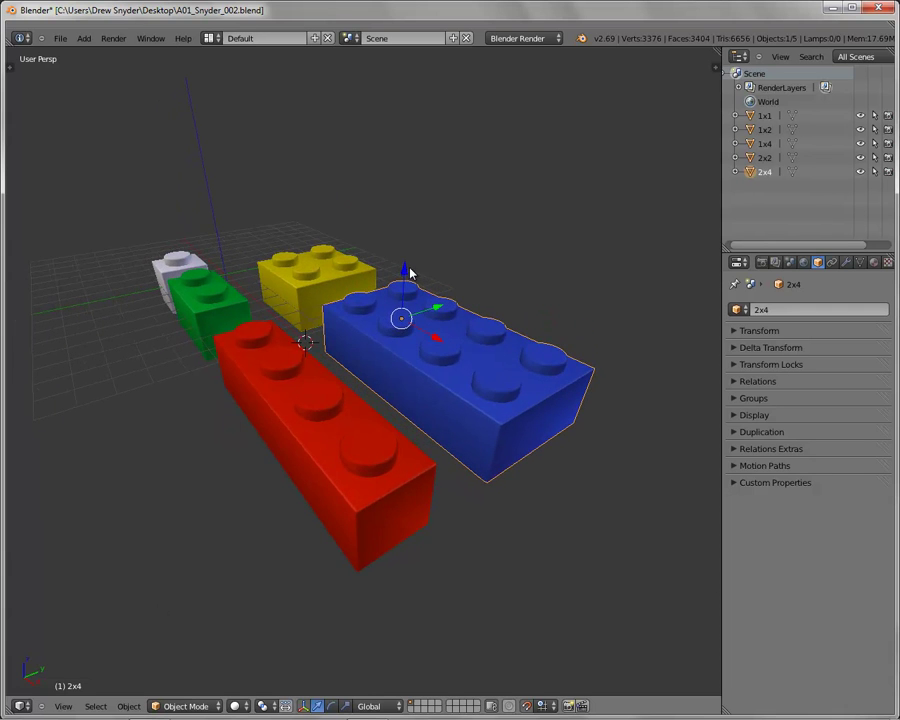
# Step: Try moving the blue 2x4 brick separately 3 units up along Z, along Y and along X, reverting each move
pyautogui.moveTo(405, 272); pyautogui.dragTo(423, 187)
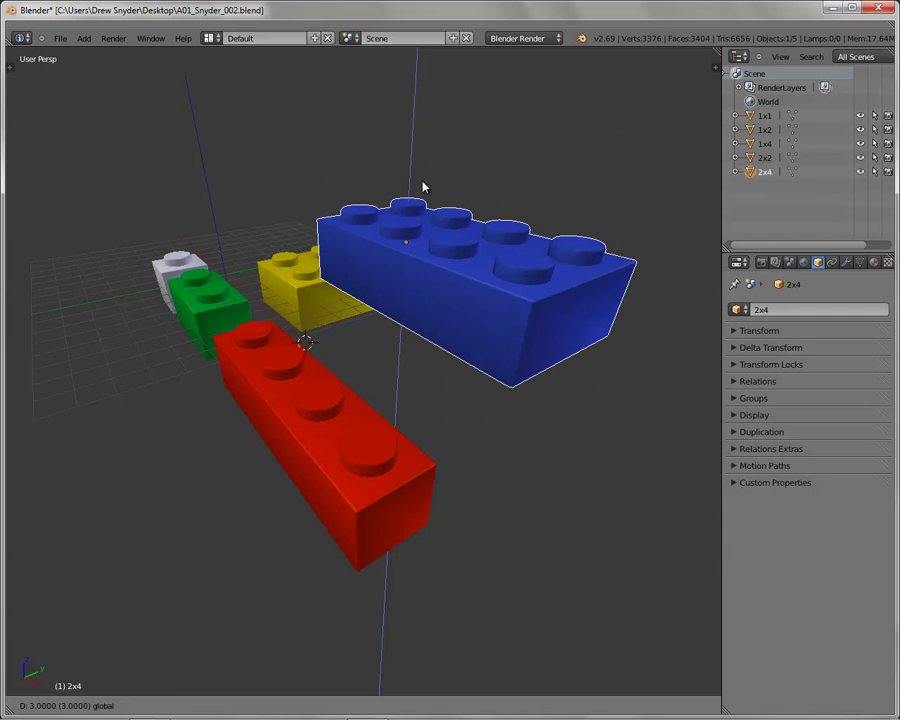
pyautogui.rightClick(423, 187)
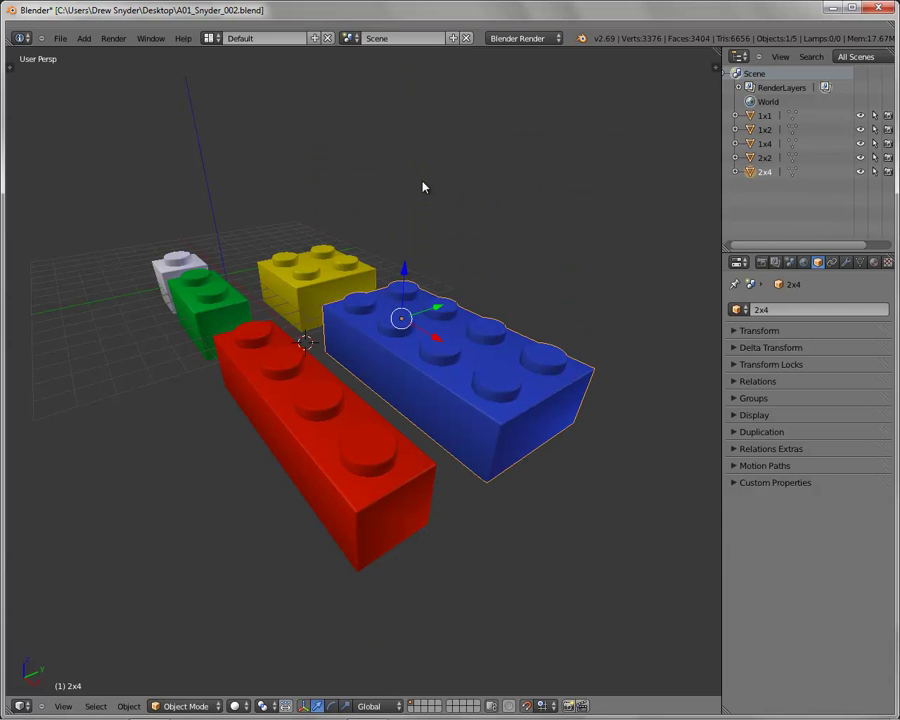
pyautogui.moveTo(439, 312); pyautogui.dragTo(609, 307)
pyautogui.hotkey('ctrl', 'z')
pyautogui.moveTo(440, 337); pyautogui.dragTo(469, 356)
pyautogui.hotkey('ctrl', 'z')
# Step: In quad view, move the blue 2x4 brick away along Y, and raise it and bring it back level above the yellow brick
pyautogui.hotkey('ctrl', 'alt', 'q')
pyautogui.moveTo(172, 124); pyautogui.dragTo(172, 56)
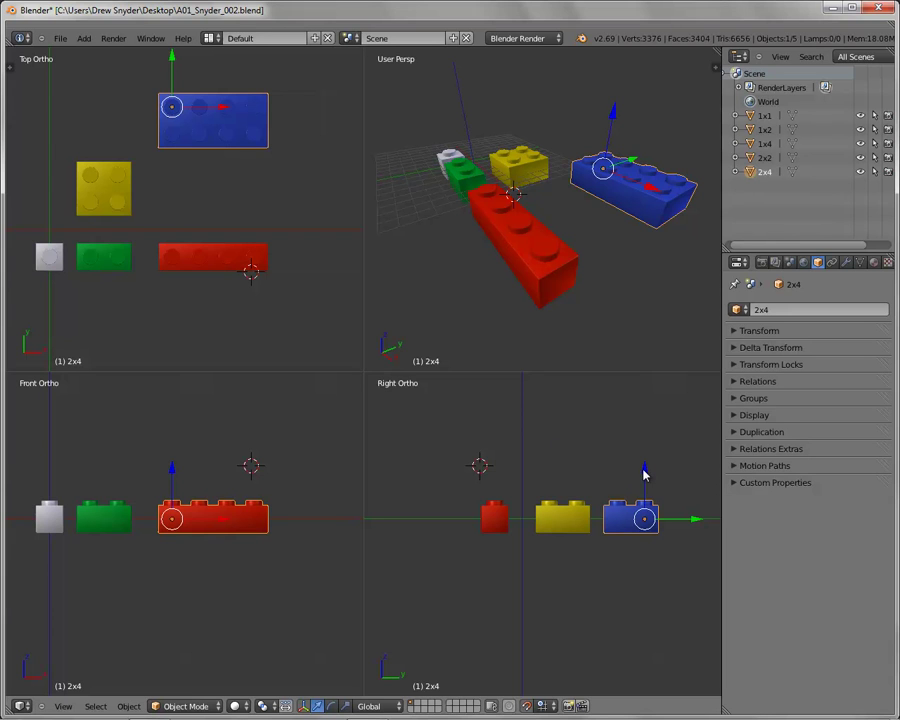
pyautogui.moveTo(645, 473); pyautogui.dragTo(647, 448)
pyautogui.moveTo(689, 490); pyautogui.dragTo(625, 492)
pyautogui.moveTo(577, 444)
pyautogui.mouseDown()
pyautogui.moveTo(577, 455)
pyautogui.moveTo(578, 427)
pyautogui.moveTo(583, 445)
pyautogui.mouseUp()
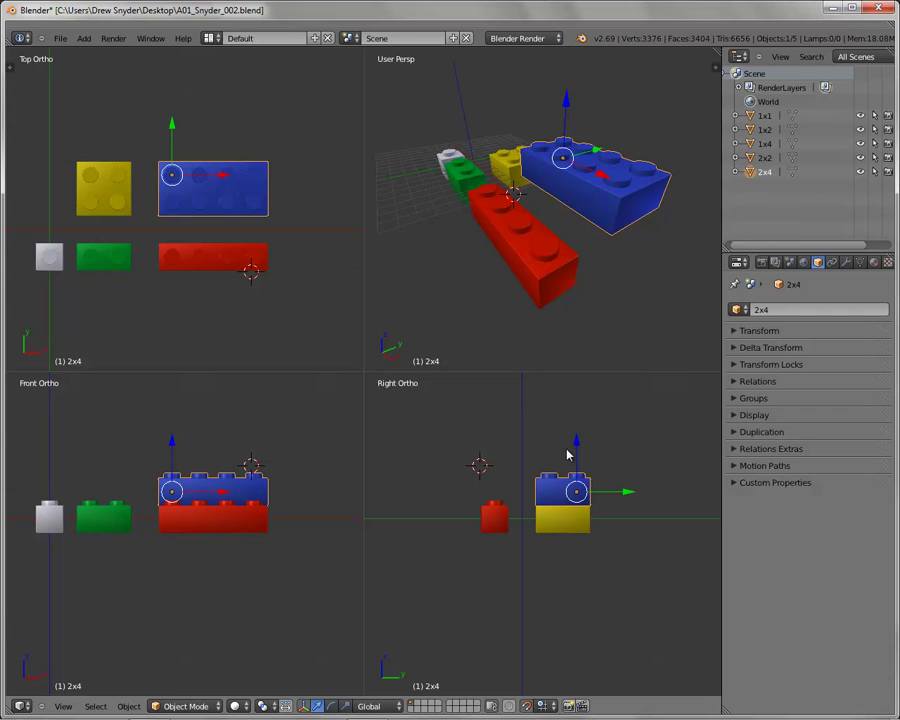
# Step: Undo the blue 2x4 brick's last three moves
pyautogui.hotkey('ctrl', 'z')
pyautogui.hotkey('ctrl', 'z')
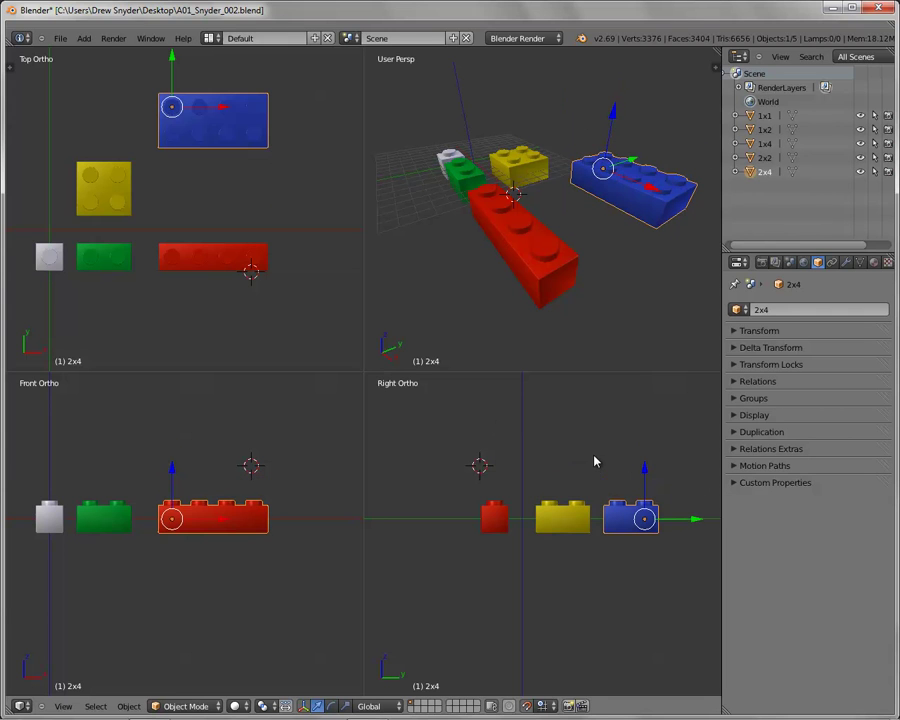
pyautogui.hotkey('ctrl', 'z')
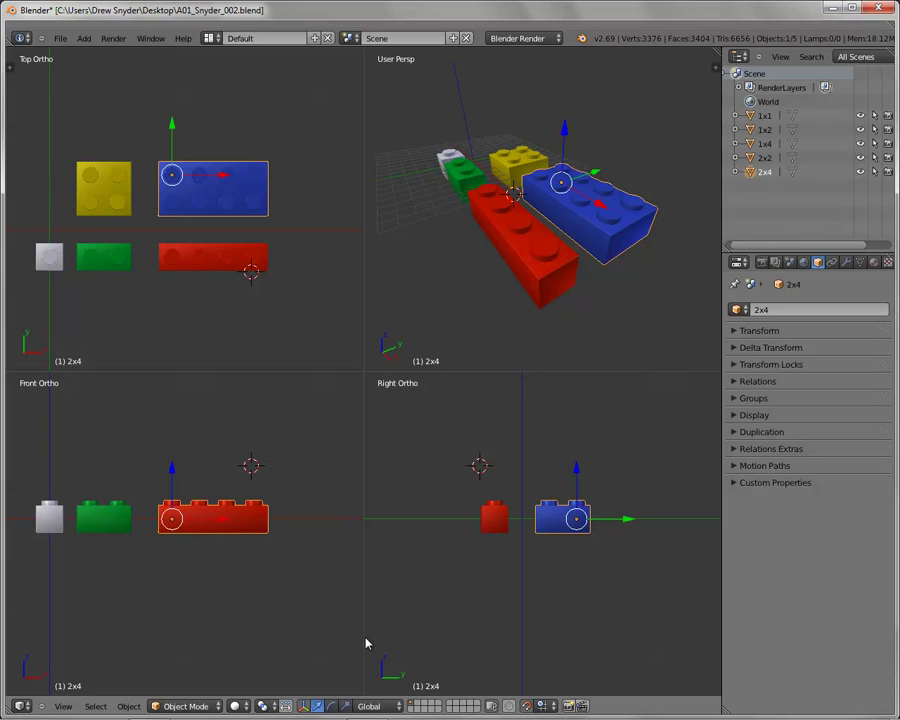
# Step: Switch to the rotation manipulator, try rotating the blue 2x4 brick in the top view and clear its rotation
pyautogui.click(333, 706)
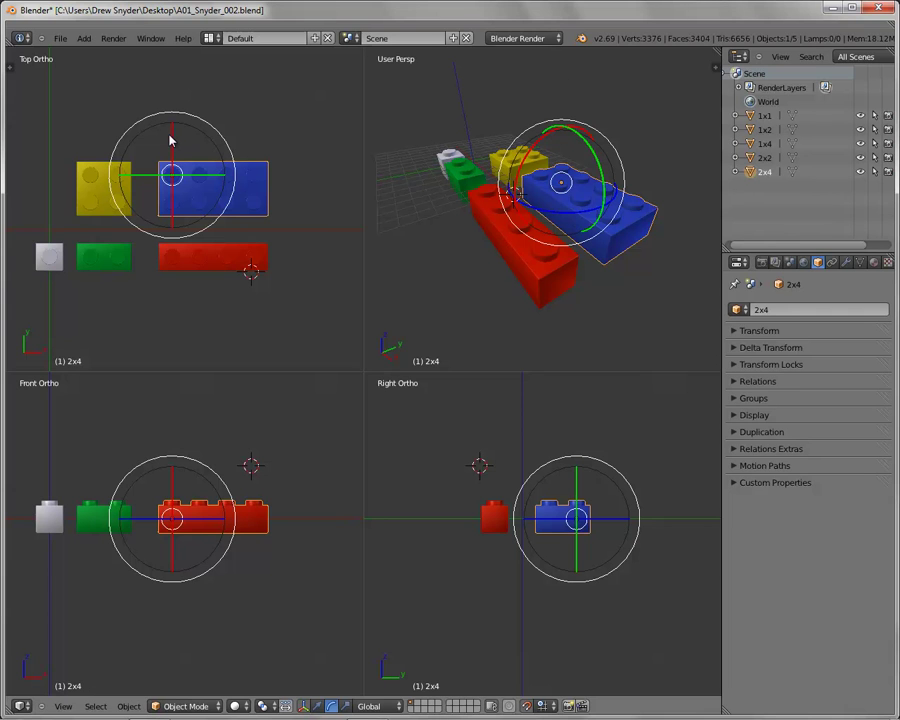
pyautogui.moveTo(172, 140); pyautogui.dragTo(242, 181)
pyautogui.hotkey('alt', 'r')
# Step: Try rotating the blue 2x4 brick 90 degrees in the top view with the Rotate command, and undo the rotation
pyautogui.press('r')
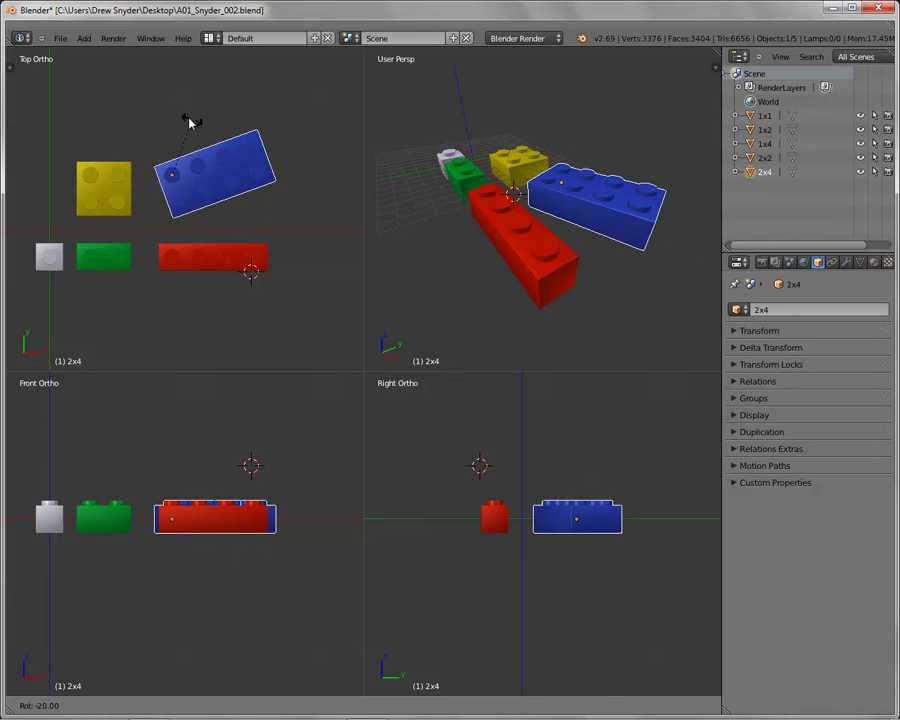
pyautogui.click(97, 119)
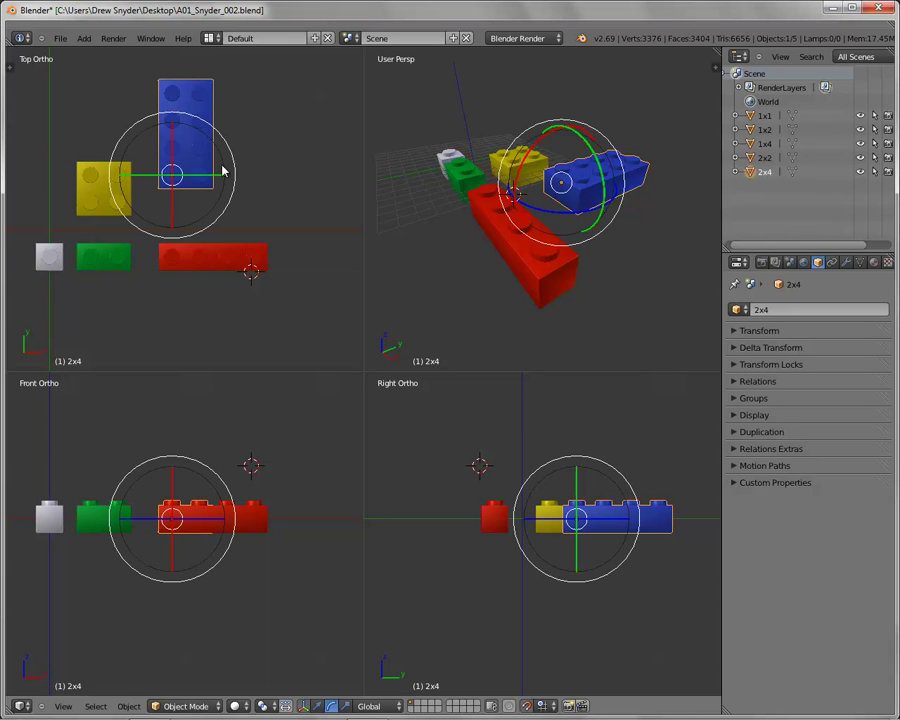
pyautogui.hotkey('ctrl', 'z')
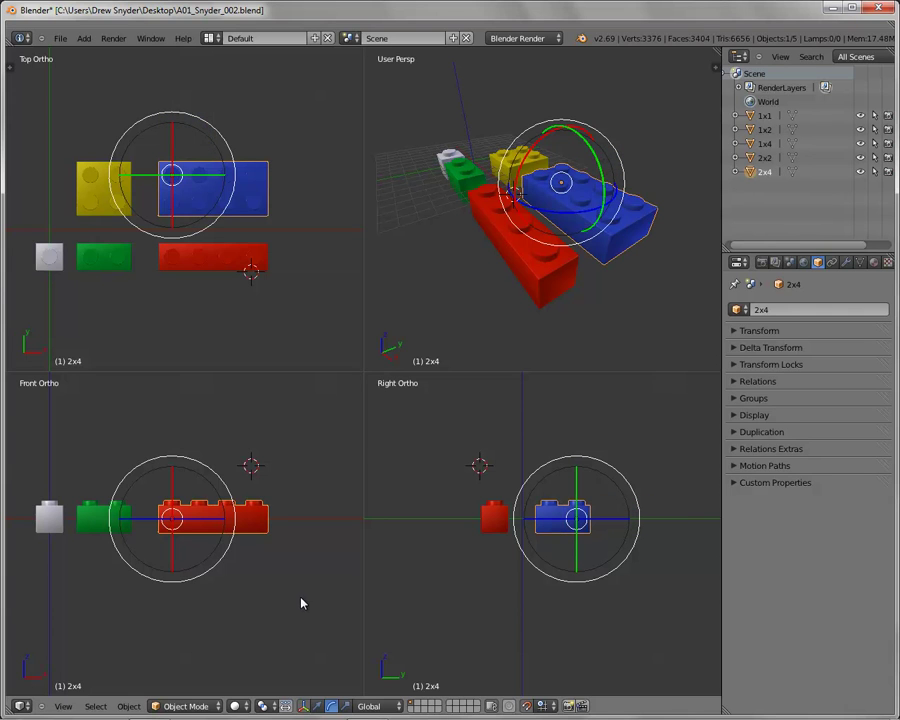
# Step: Cycle the manipulator through scale and rotate to translate, and move the blue 2x4 brick along Y away from the other bricks
pyautogui.click(347, 706)
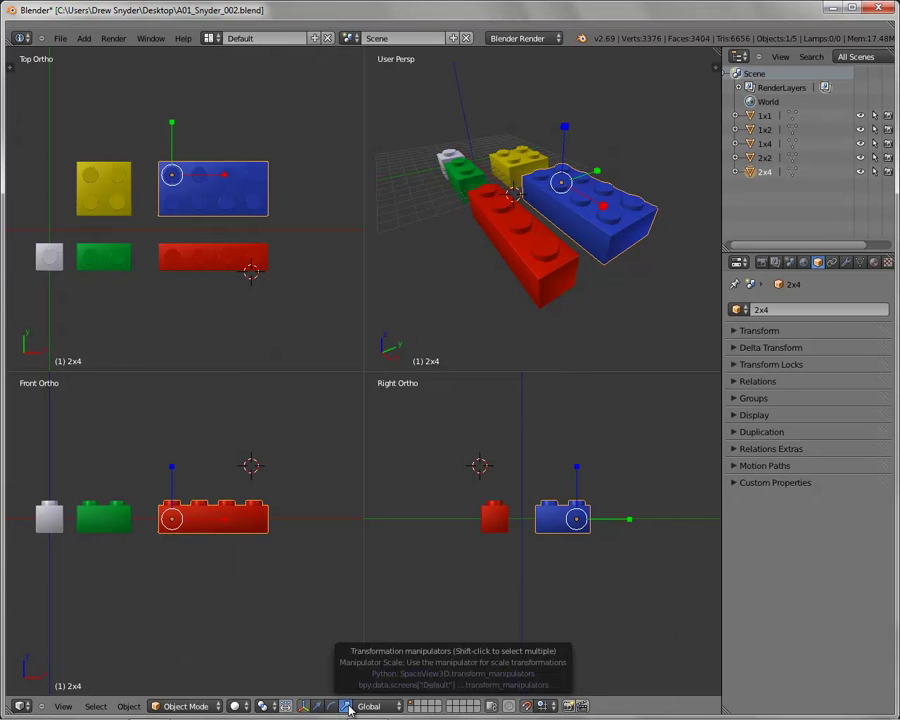
pyautogui.click(331, 706)
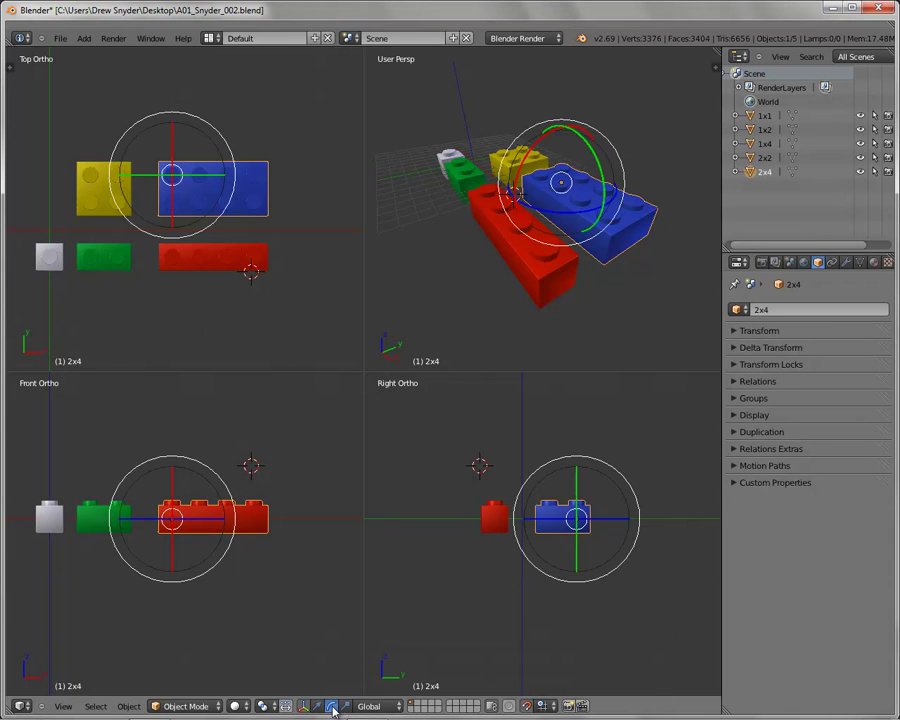
pyautogui.click(317, 706)
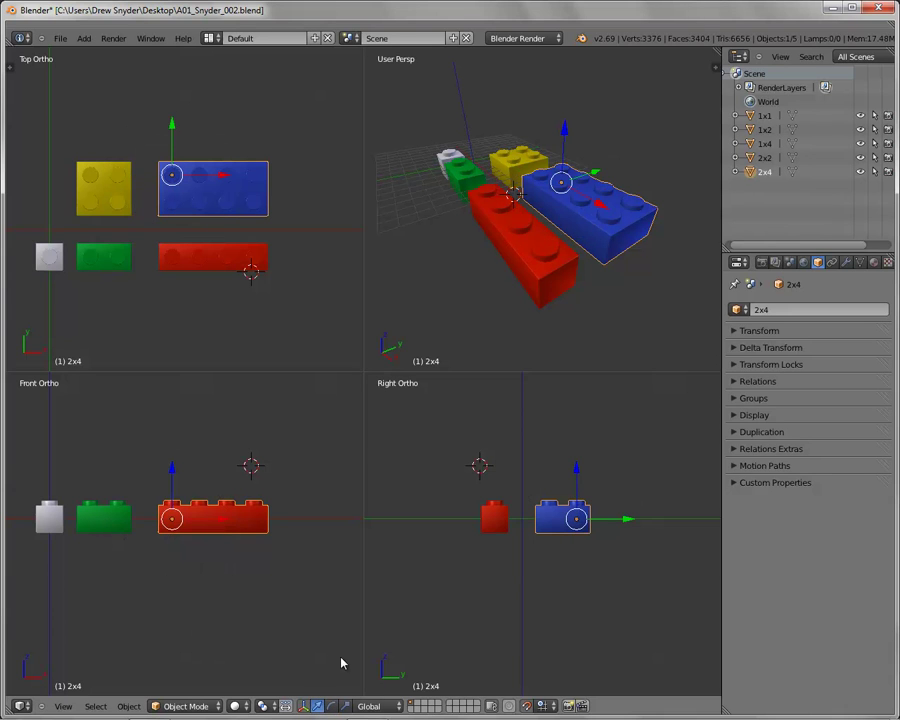
pyautogui.moveTo(592, 175); pyautogui.dragTo(656, 157)
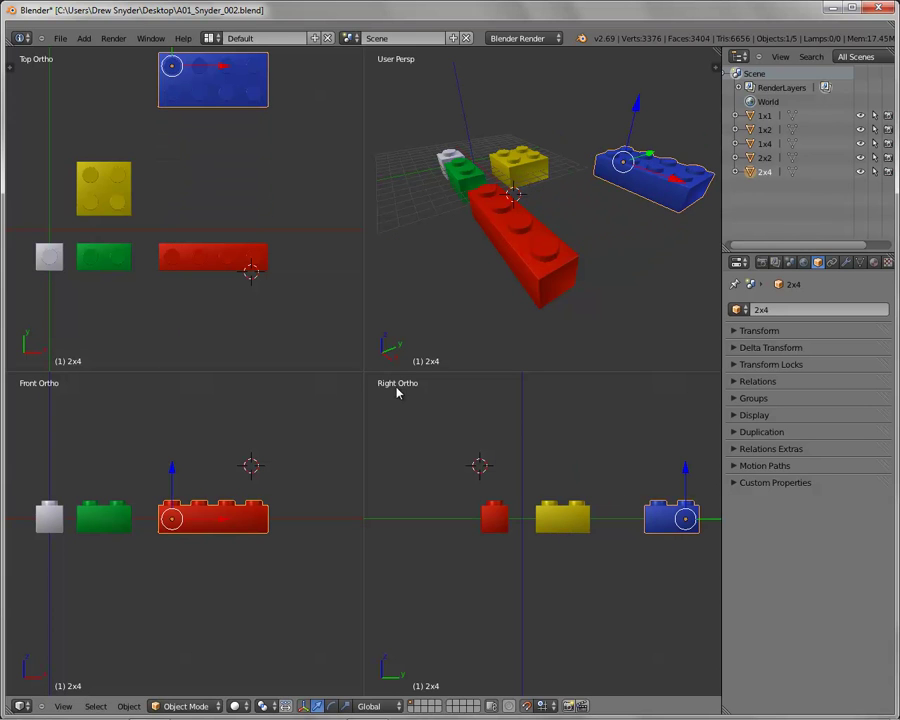
# Step: Switch to the rotation manipulator and try rotating the blue 2x4 brick about Z in the perspective view, undoing the rotation
pyautogui.click(333, 706)
pyautogui.moveTo(637, 191); pyautogui.dragTo(572, 187)
pyautogui.hotkey('ctrl', 'z')
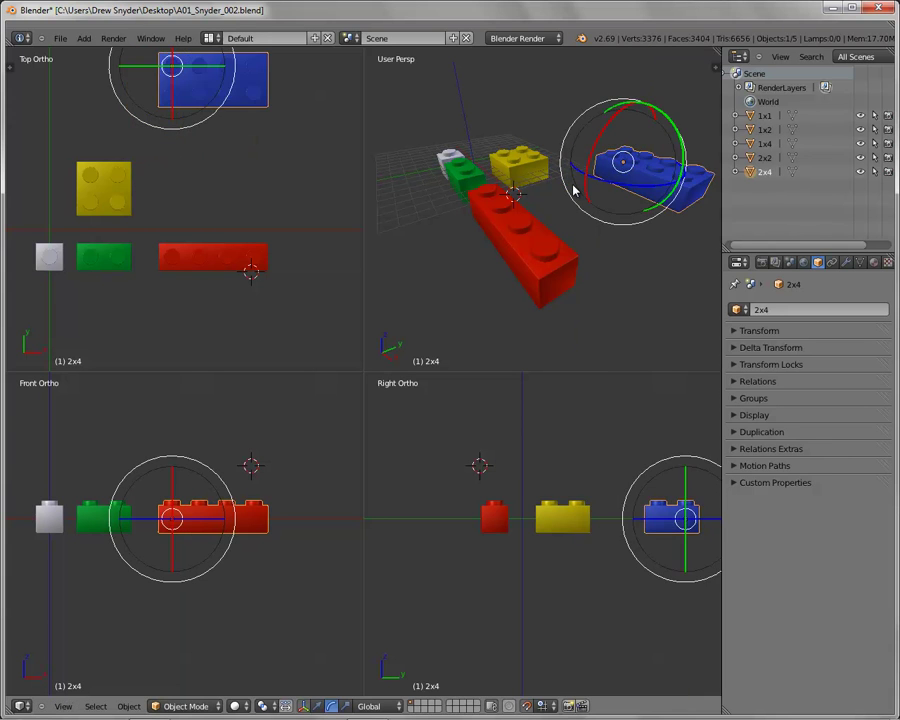
# Step: Undo the blue 2x4 brick's move along Y and switch back to the translate manipulator
pyautogui.hotkey('ctrl', 'z')
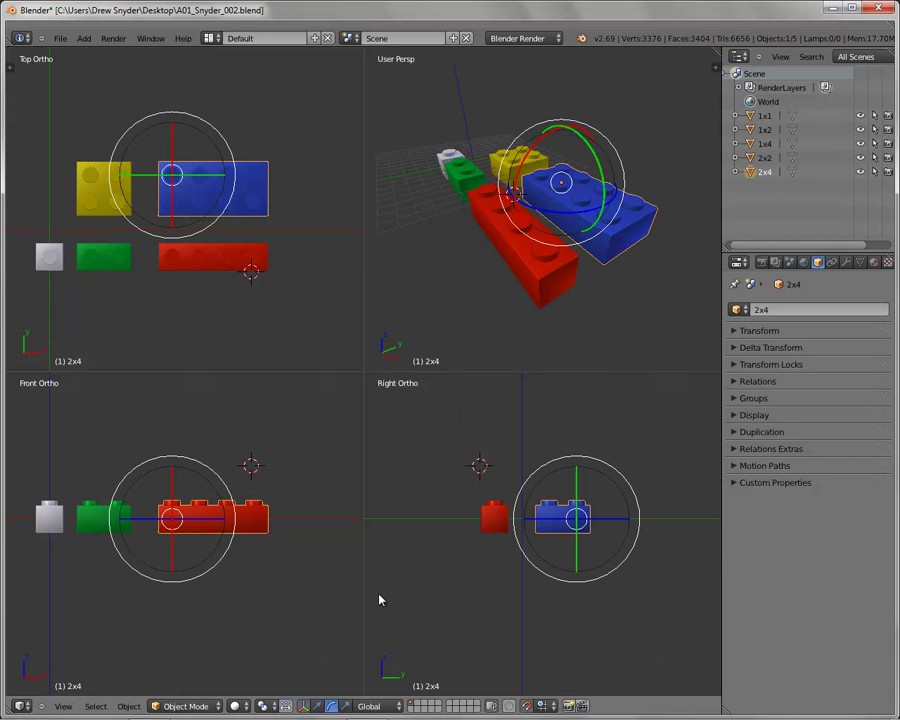
pyautogui.click(318, 706)
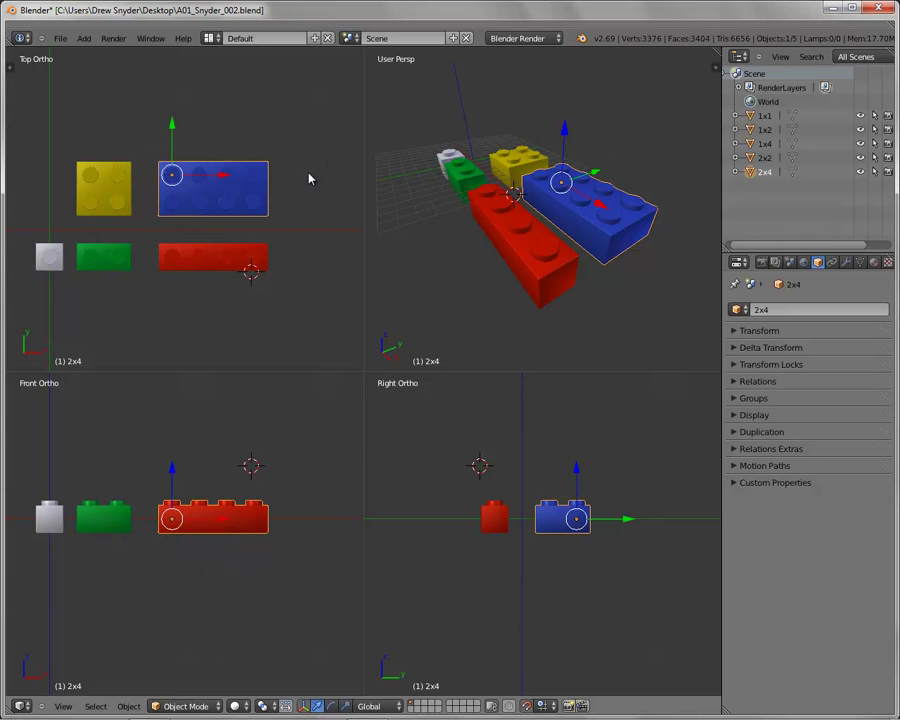
# Step: Try moving the blue 2x4 brick with Grab constrained to global X, and start a second Grab constrained to Y, reverting both
pyautogui.press('g')
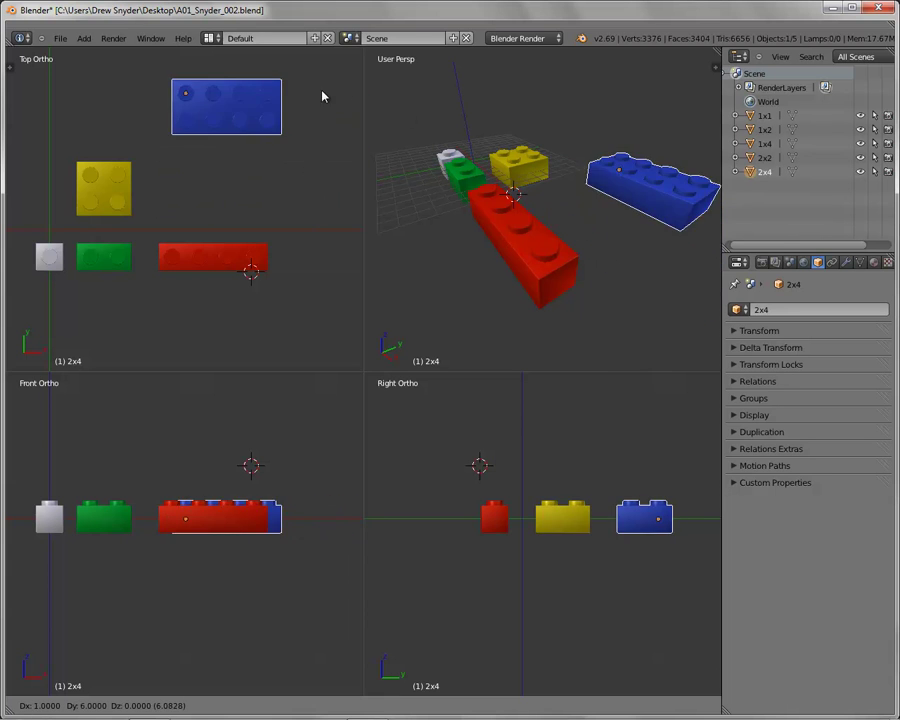
pyautogui.press('x')
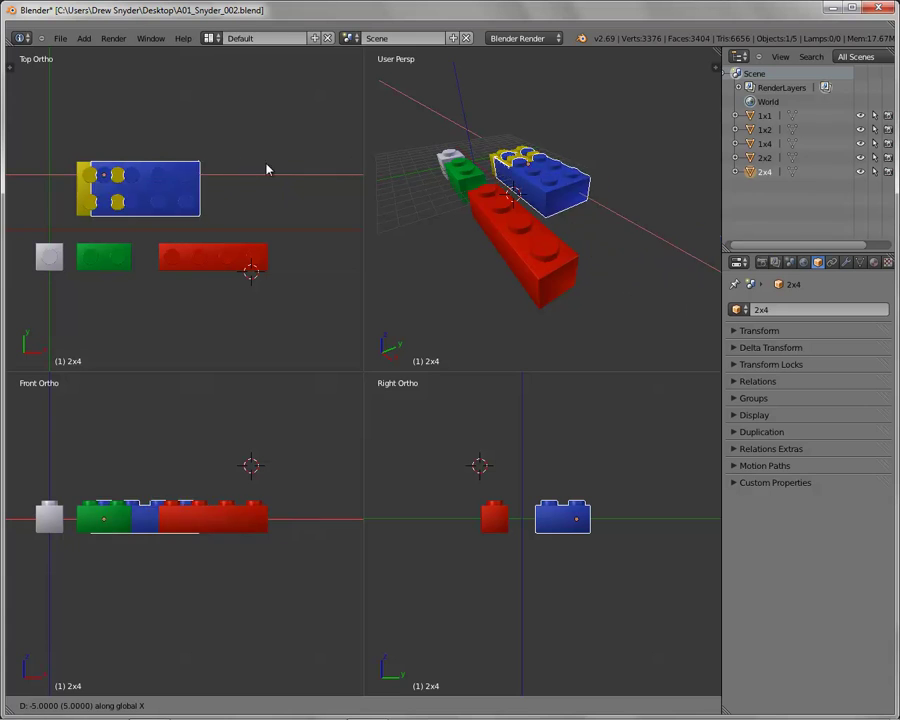
pyautogui.click(324, 221)
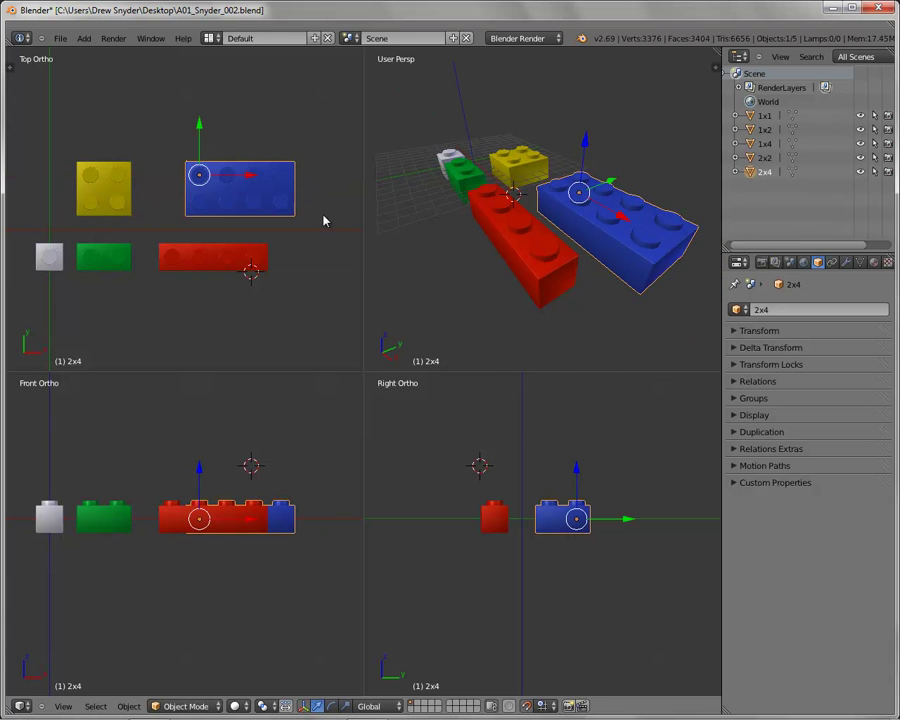
pyautogui.hotkey('ctrl', 'z')
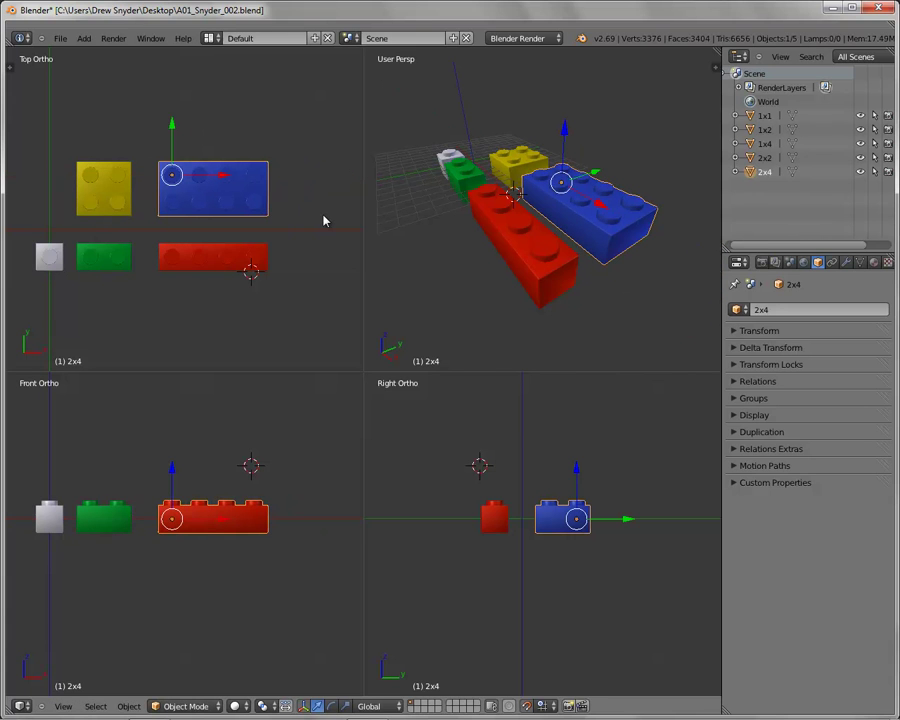
pyautogui.press('g')
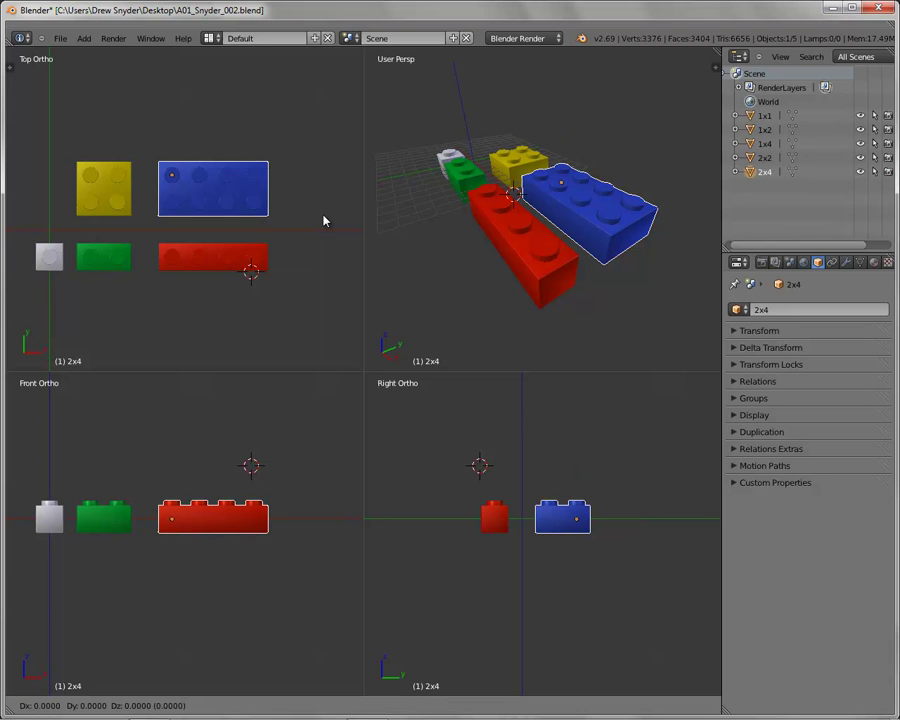
pyautogui.press('y')
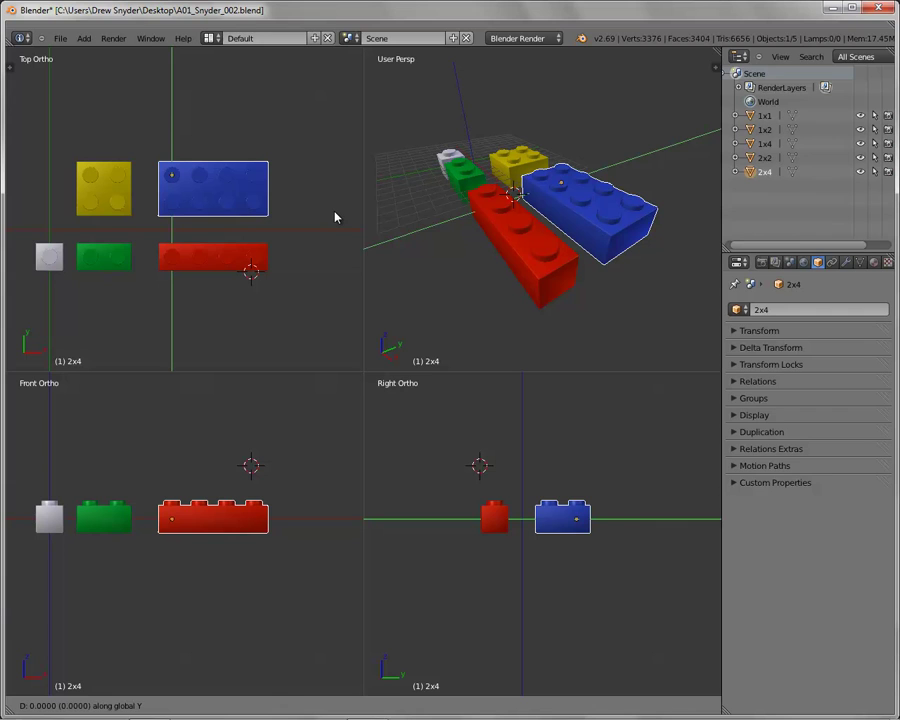
pyautogui.press('Escape')
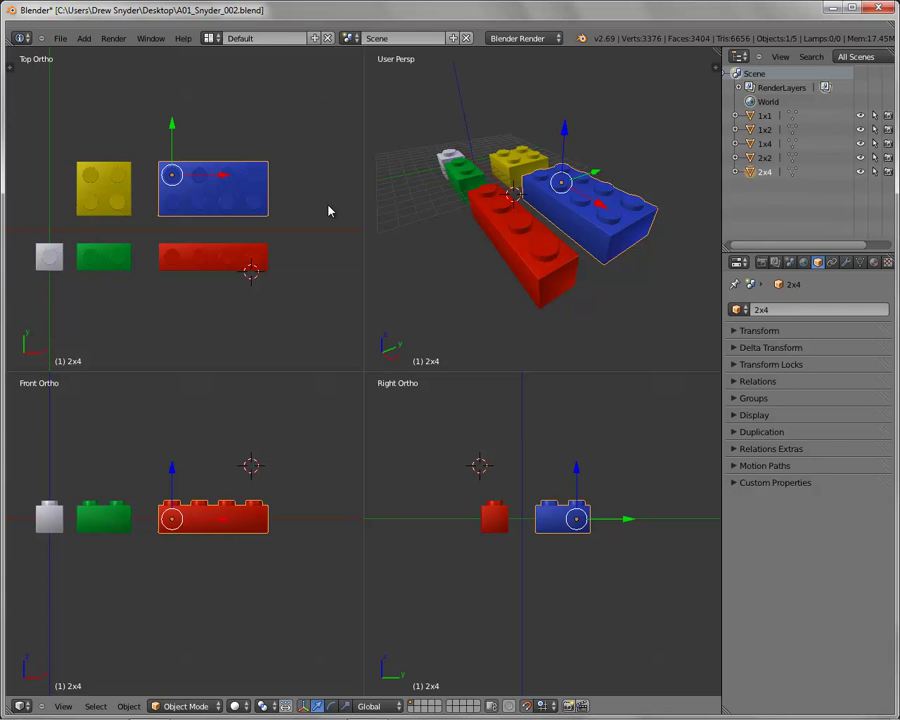
# Step: Try rotating the blue 2x4 brick about the global X axis, and cancel the rotation
pyautogui.press('r')
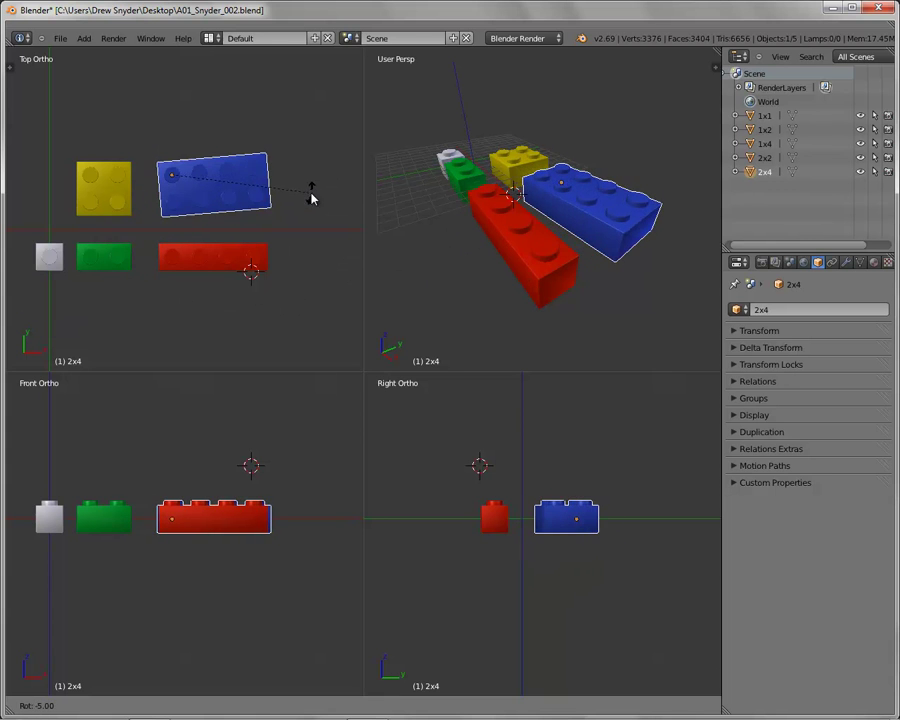
pyautogui.press('x')
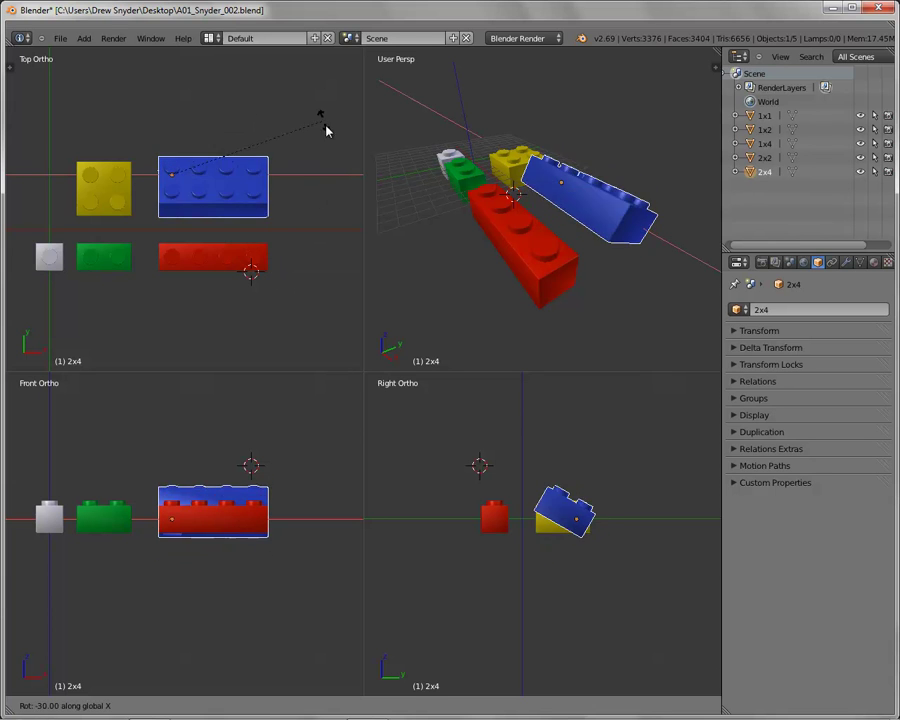
pyautogui.rightClick(334, 287)
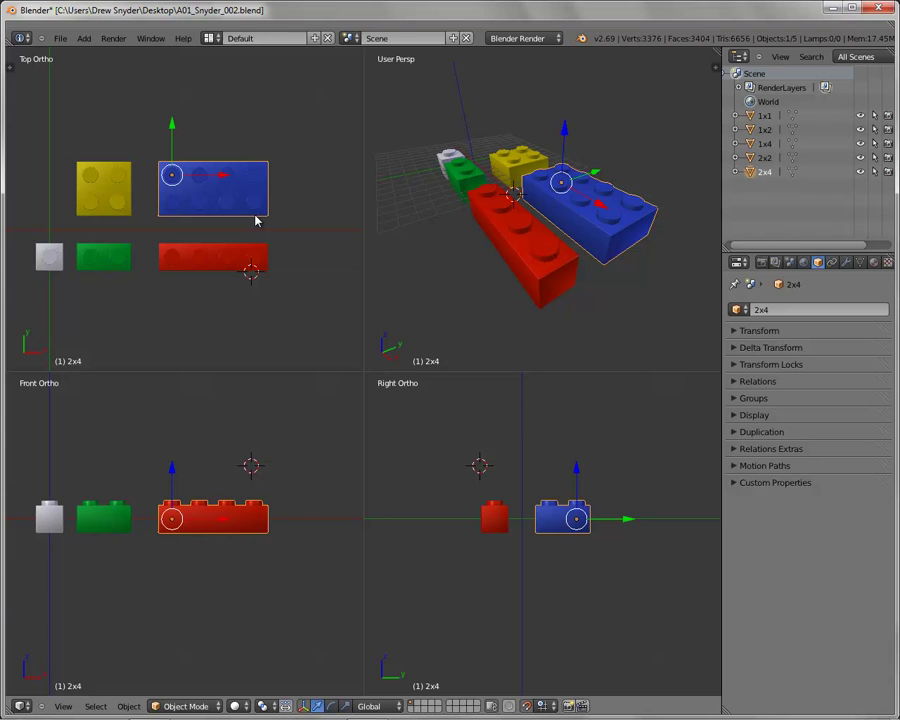
# Step: Duplicate the blue 2x4 brick and move the copy along Y to just above the original in the top view
pyautogui.hotkey('shift', 'd')
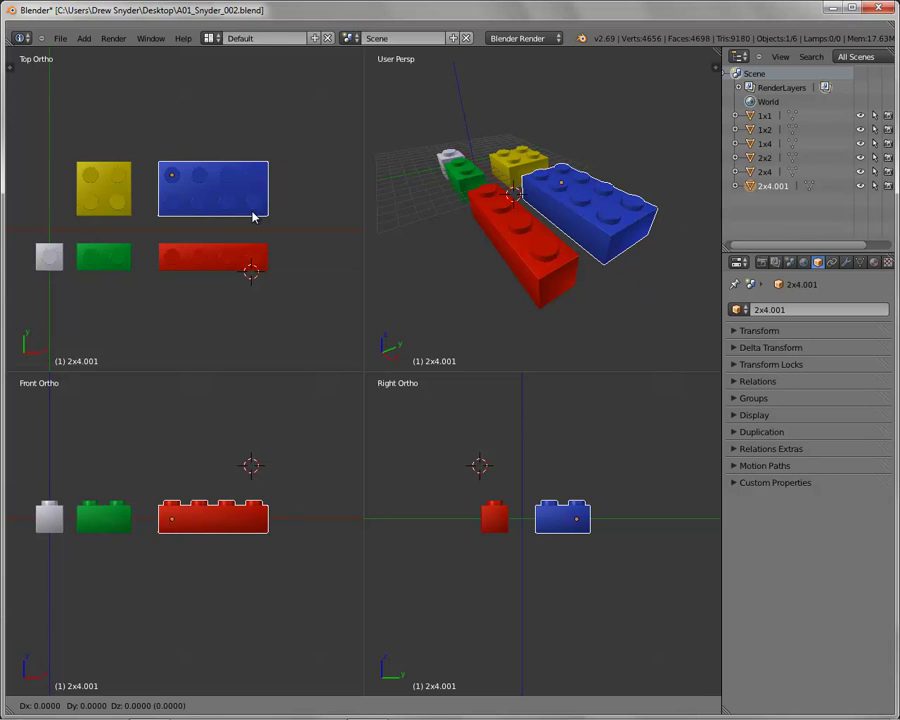
pyautogui.rightClick(254, 144)
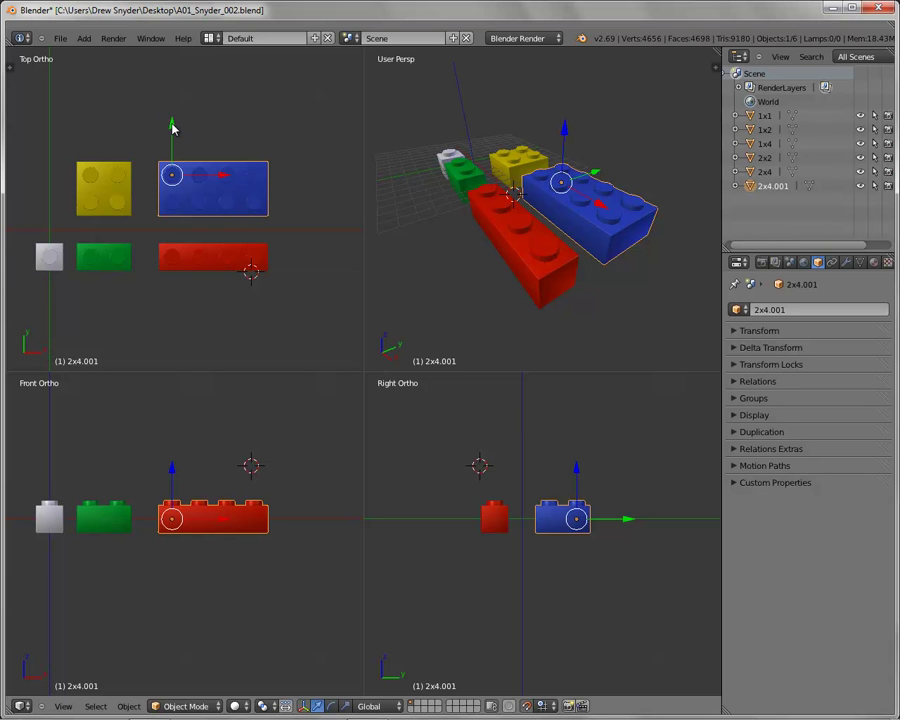
pyautogui.hotkey('shift', 'd')
pyautogui.click(171, 57)
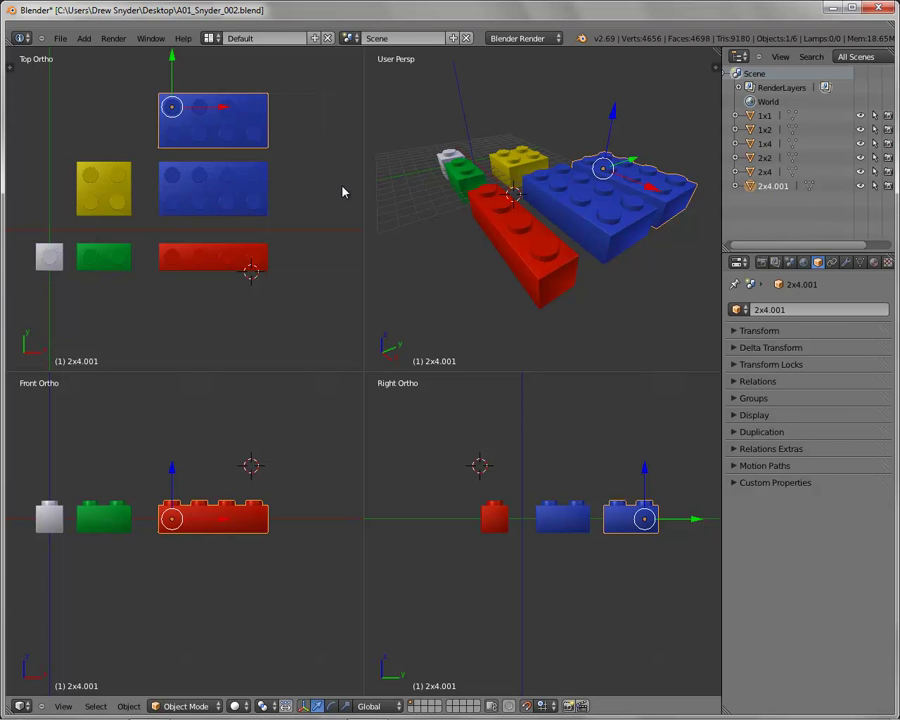
# Step: Maximize the top view and duplicate the blue 2x4 copy again, placing the new brick along Y above it
pyautogui.scroll(-2, 297, 183)
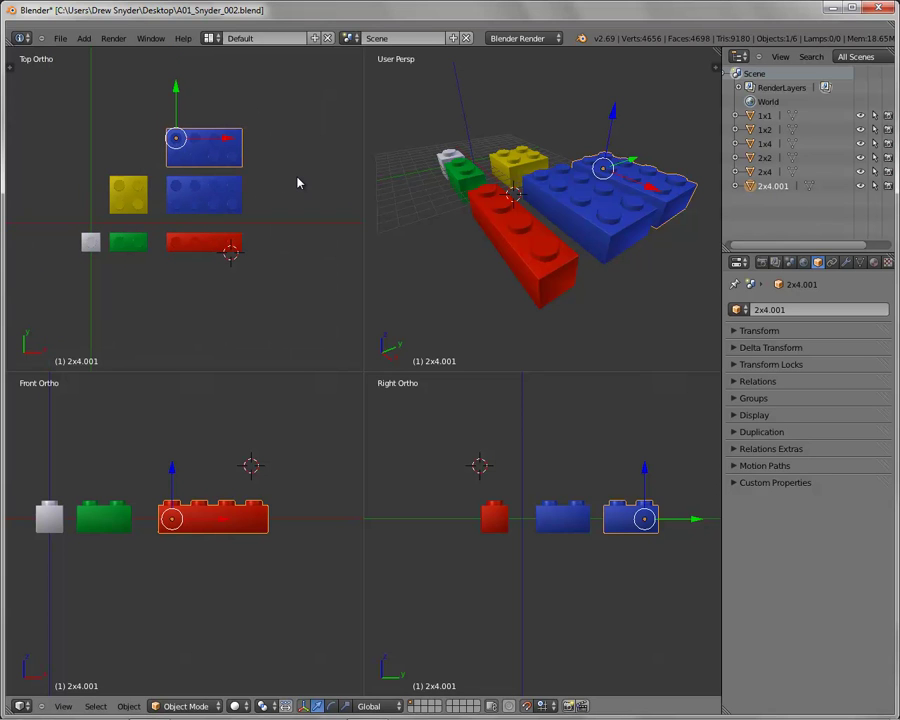
pyautogui.hotkey('ctrl', 'alt', 'q')
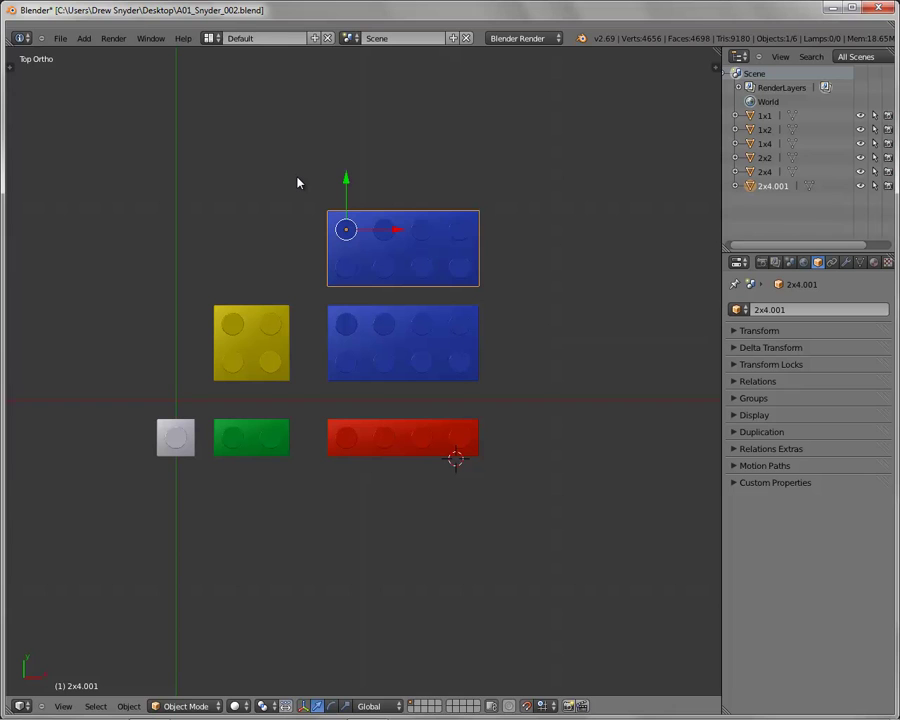
pyautogui.hotkey('shift', 'd')
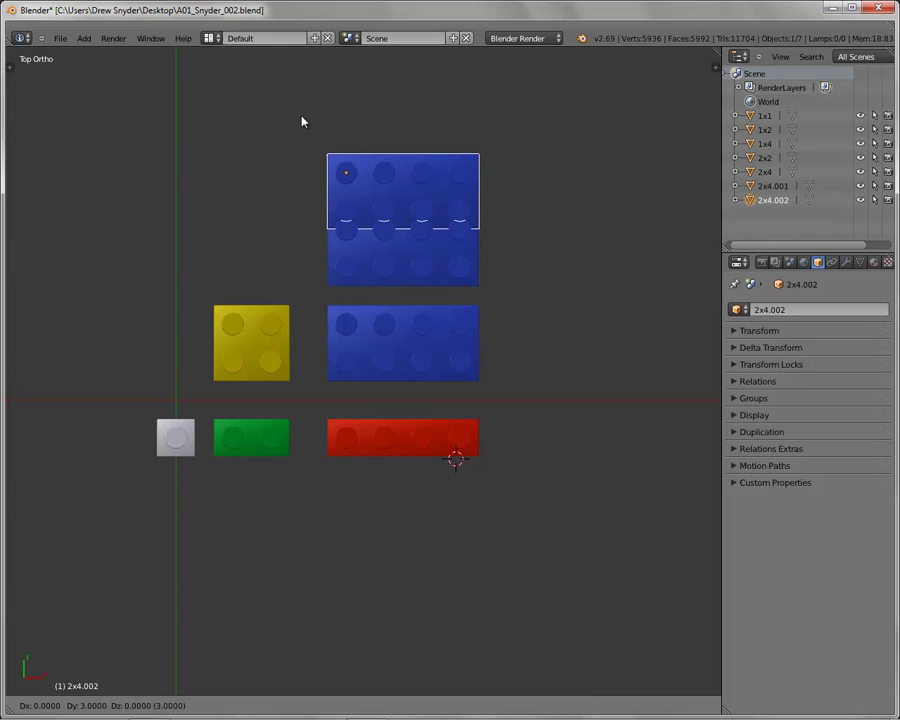
pyautogui.click(303, 86)
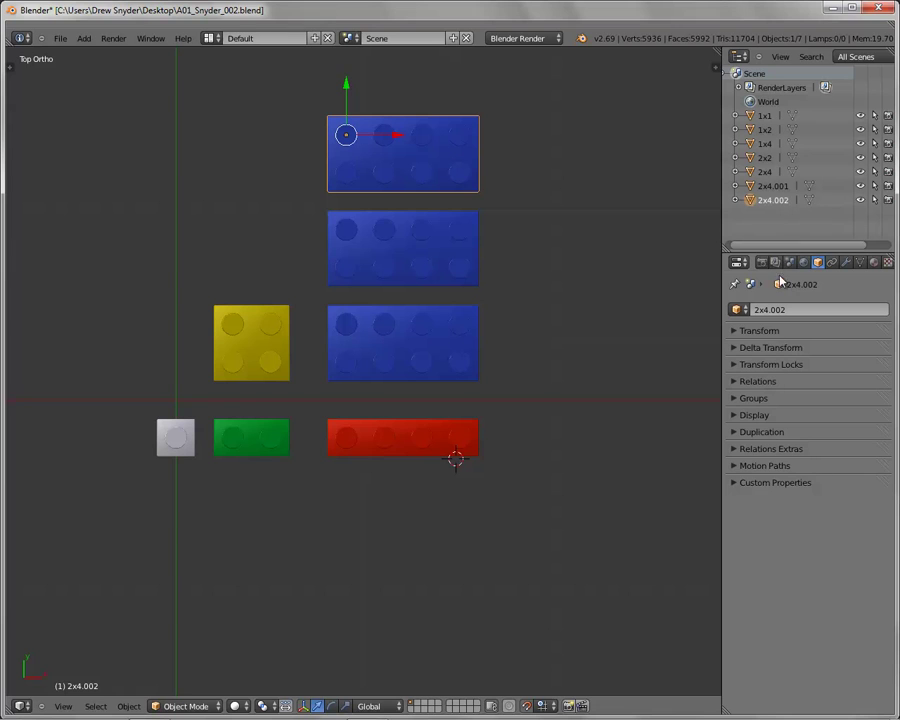
# Step: Make a separate copy of the Blue material for the topmost 2x4 brick and name it Purple
pyautogui.click(874, 263)
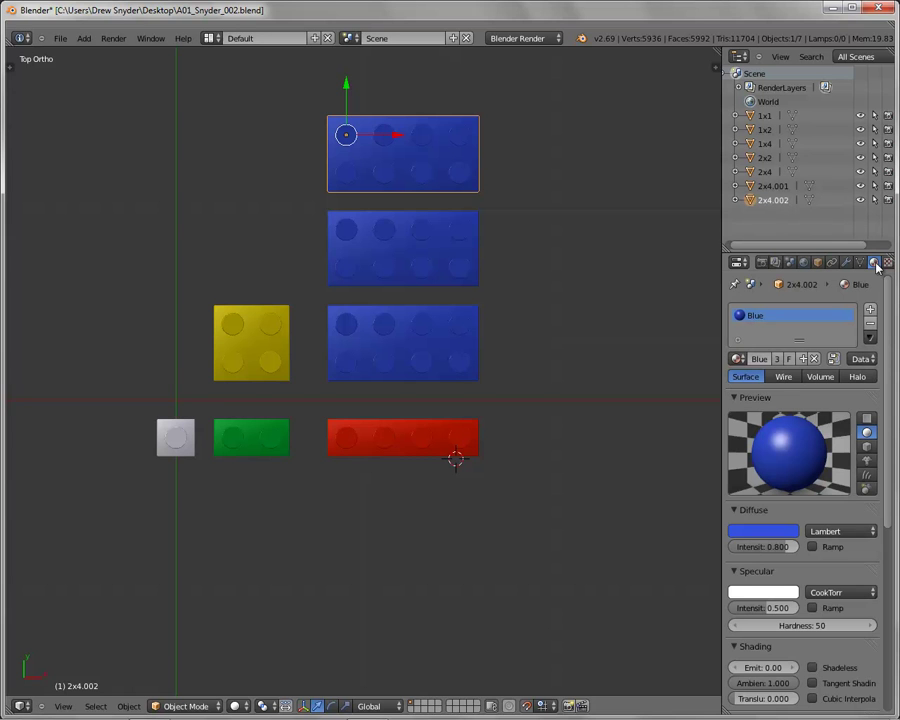
pyautogui.click(739, 361)
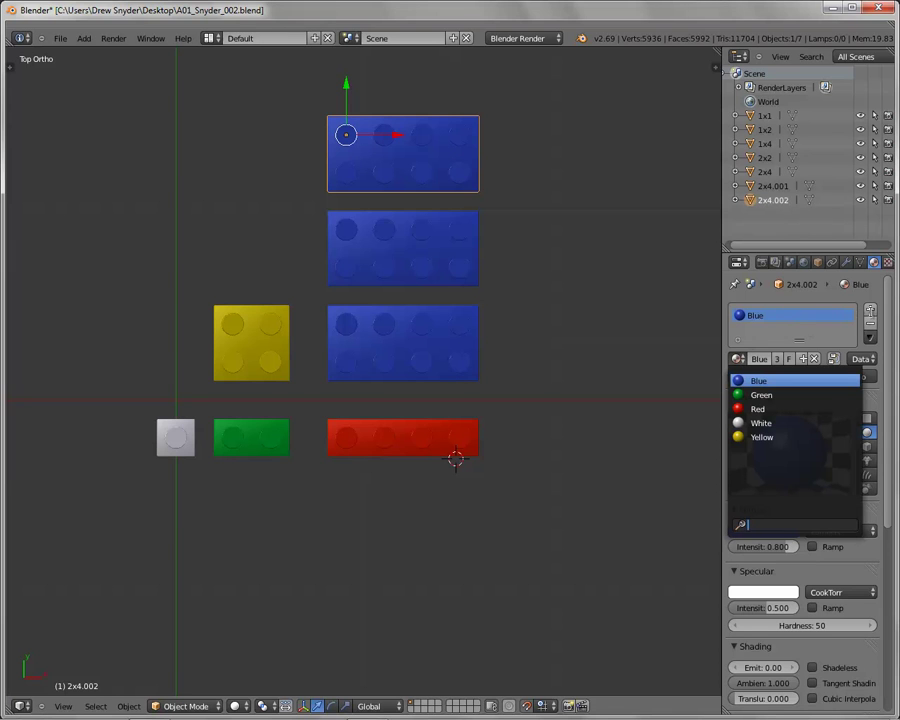
pyautogui.click(859, 298)
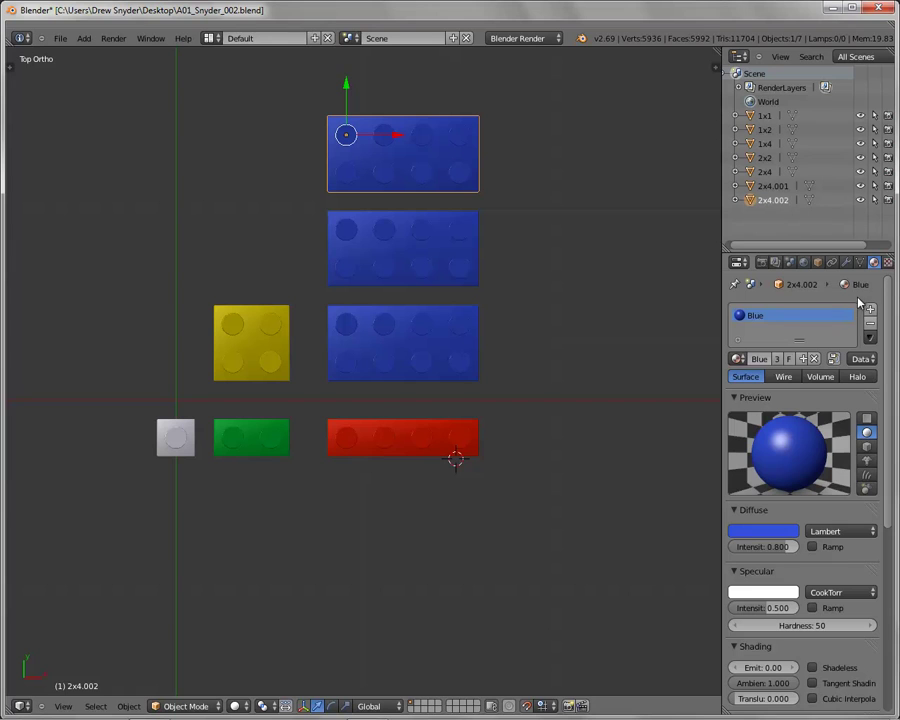
pyautogui.click(804, 358)
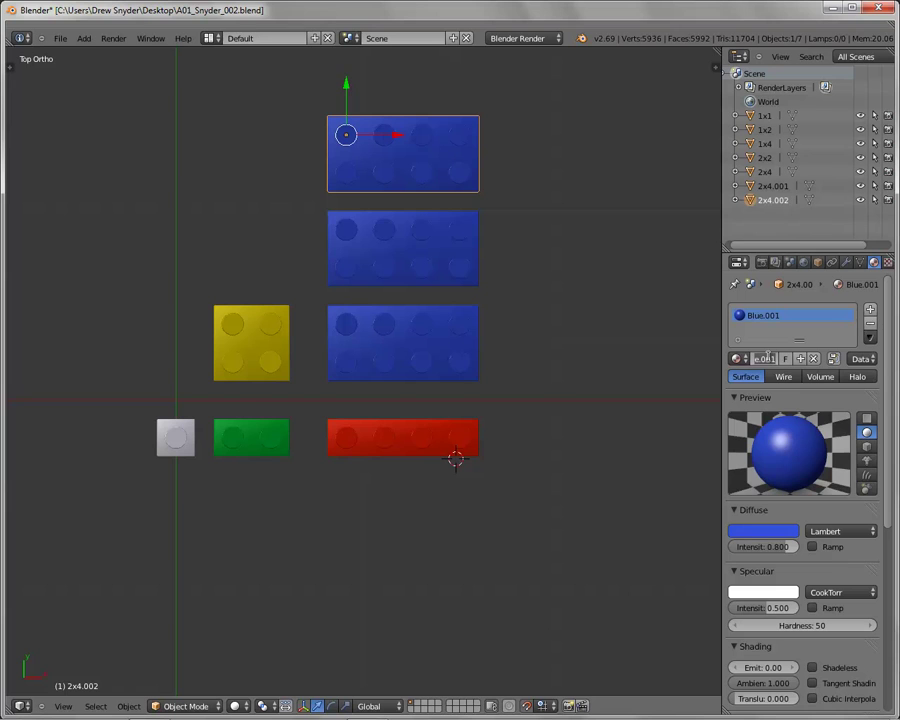
pyautogui.write('Purple')
pyautogui.press('Return')
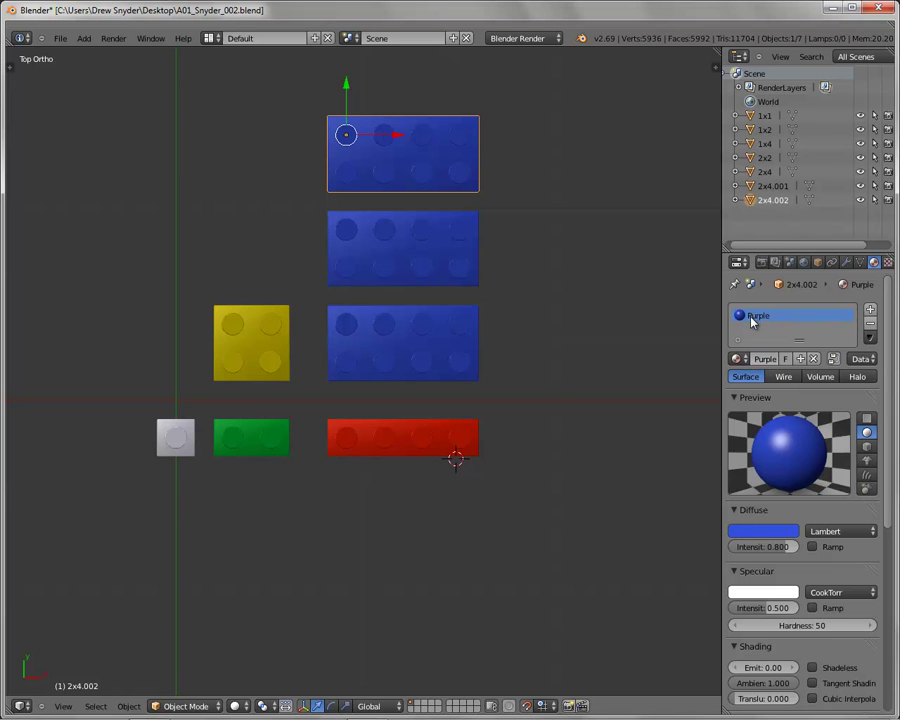
# Step: Change the Purple material's diffuse colour to a saturated magenta-purple with a hue of about 0.816 in HSV mode
pyautogui.click(759, 532)
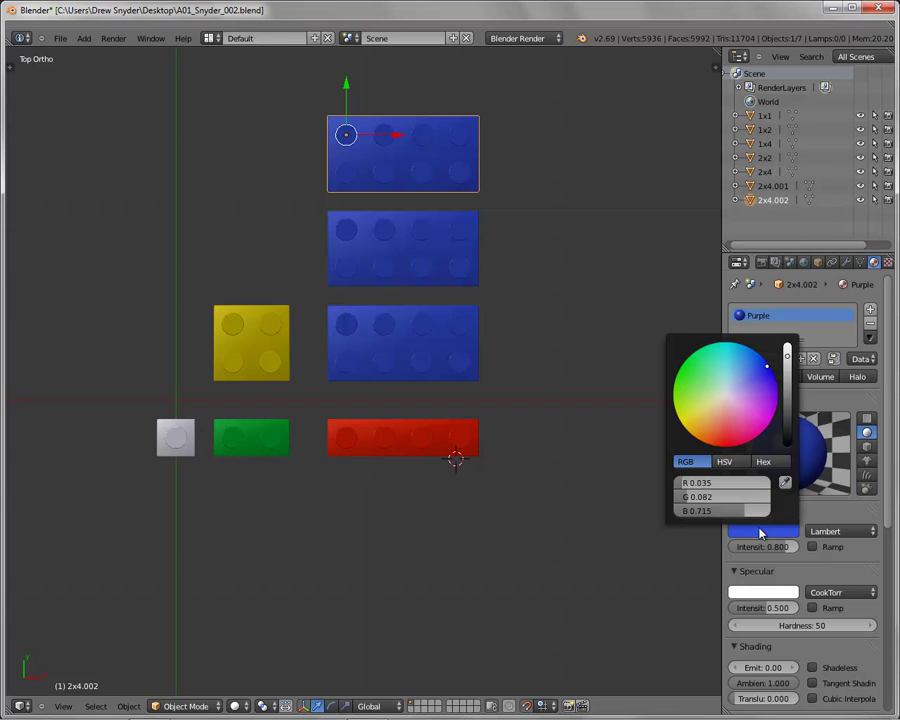
pyautogui.click(750, 426)
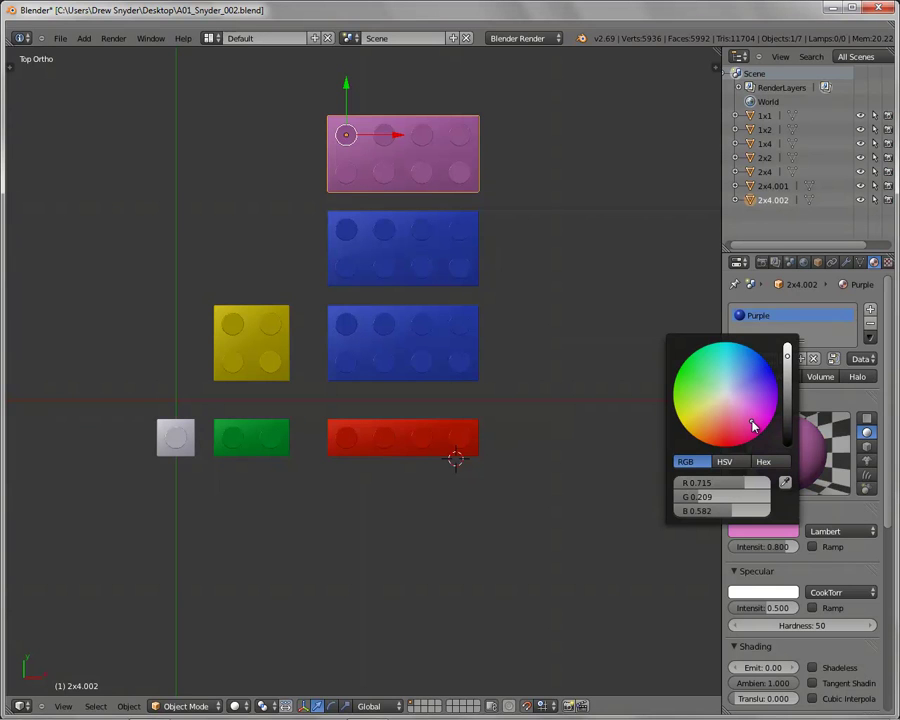
pyautogui.click(743, 415)
pyautogui.click(752, 409)
pyautogui.click(765, 411)
pyautogui.click(724, 461)
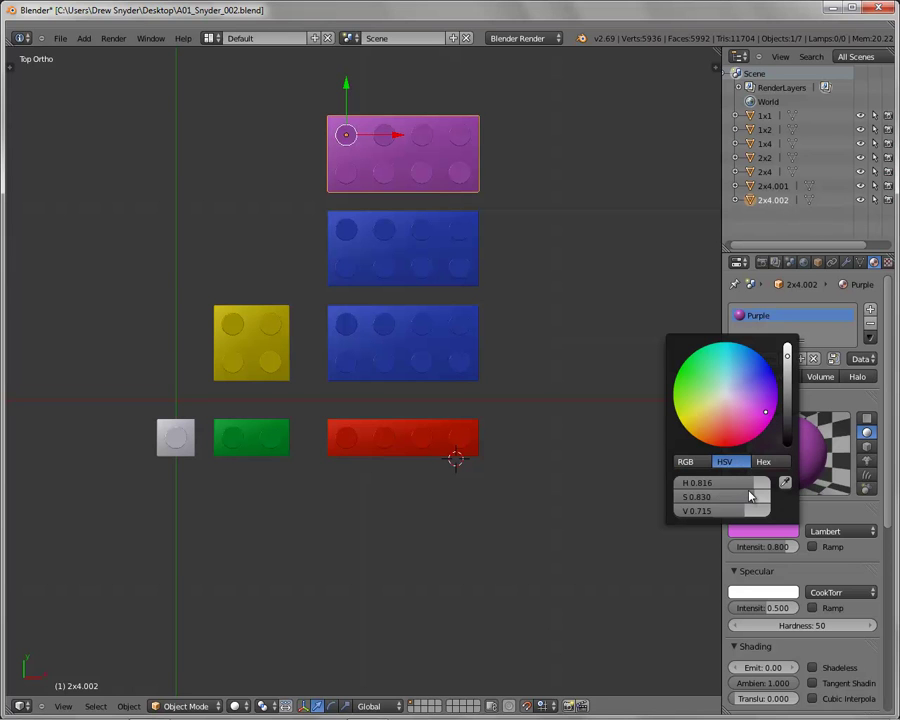
pyautogui.moveTo(757, 497); pyautogui.dragTo(729, 515)
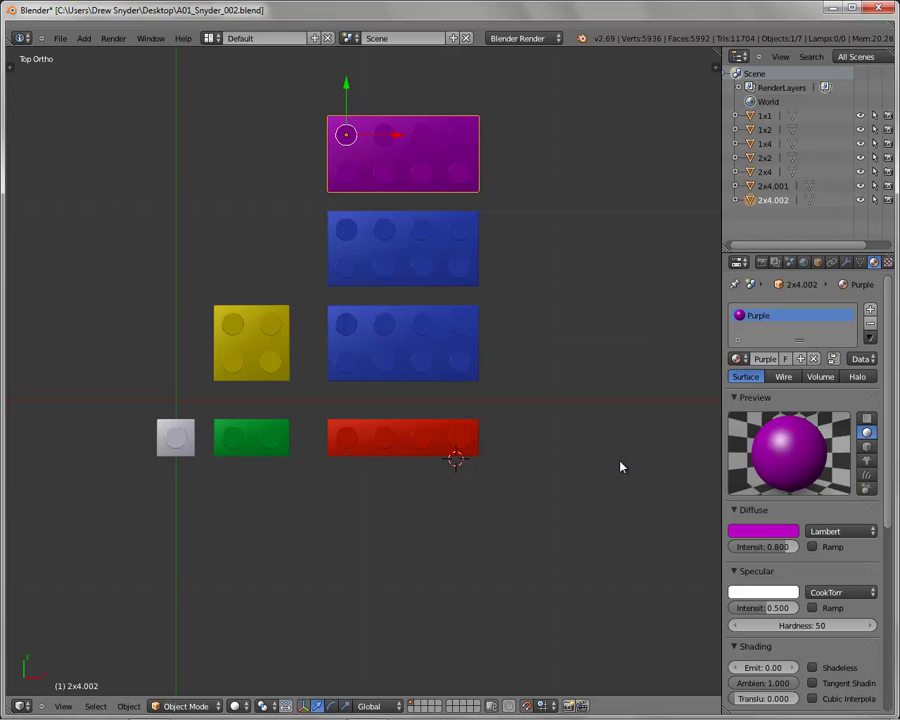
# Step: Try the existing Blue and Green materials on the topmost 2x4 brick, and reassign Purple to it
pyautogui.click(737, 358)
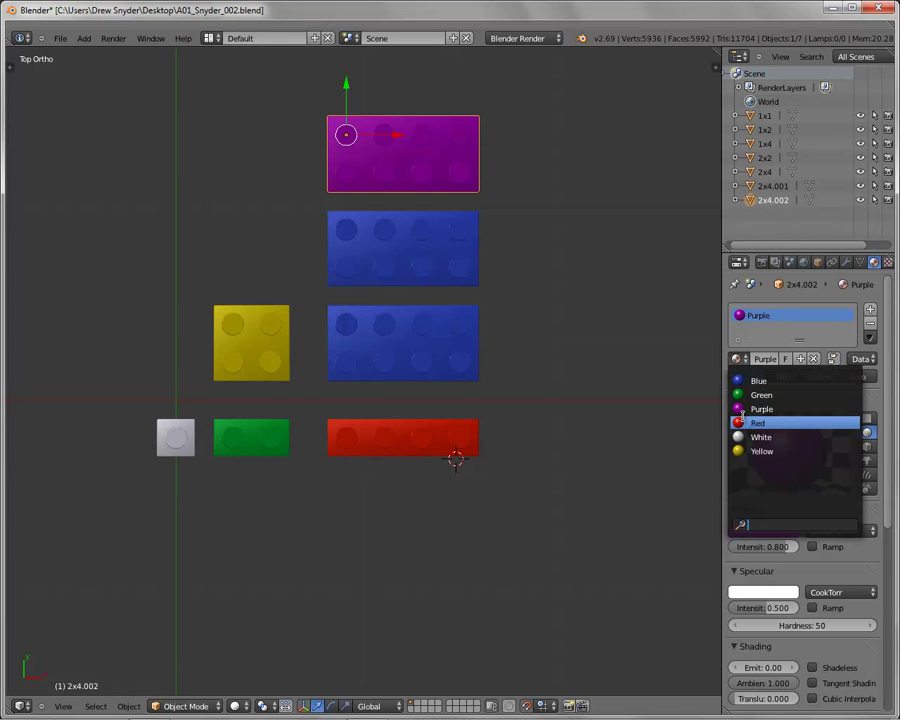
pyautogui.click(747, 380)
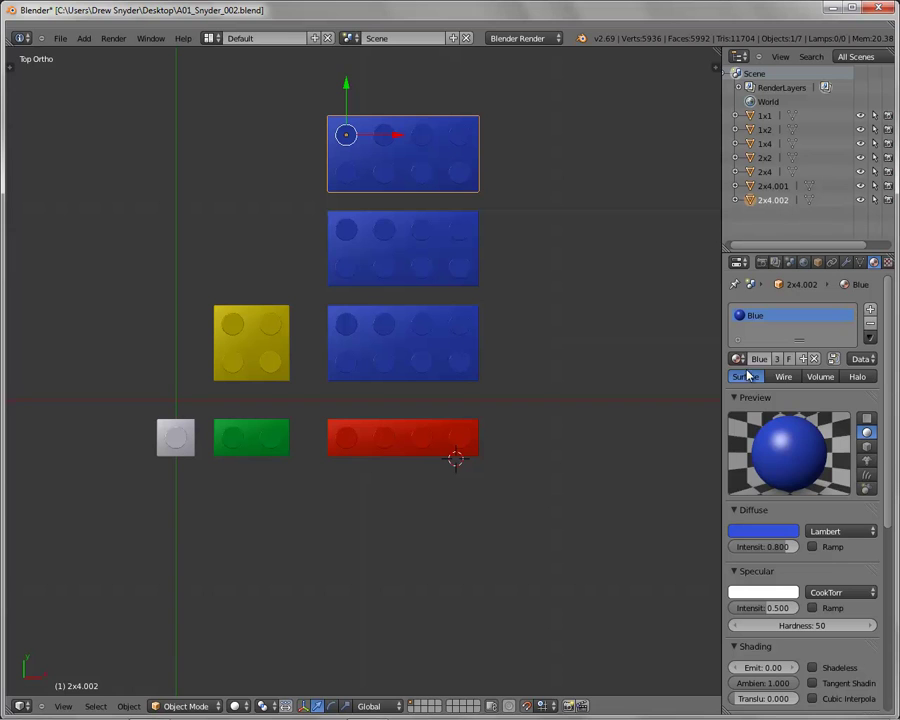
pyautogui.click(740, 359)
pyautogui.click(745, 393)
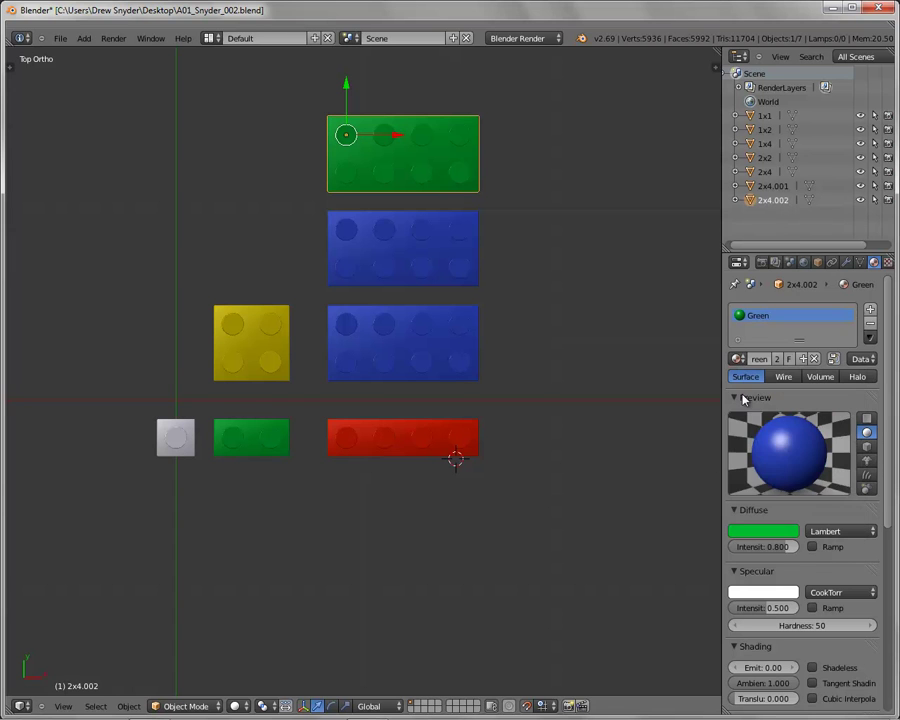
pyautogui.click(740, 359)
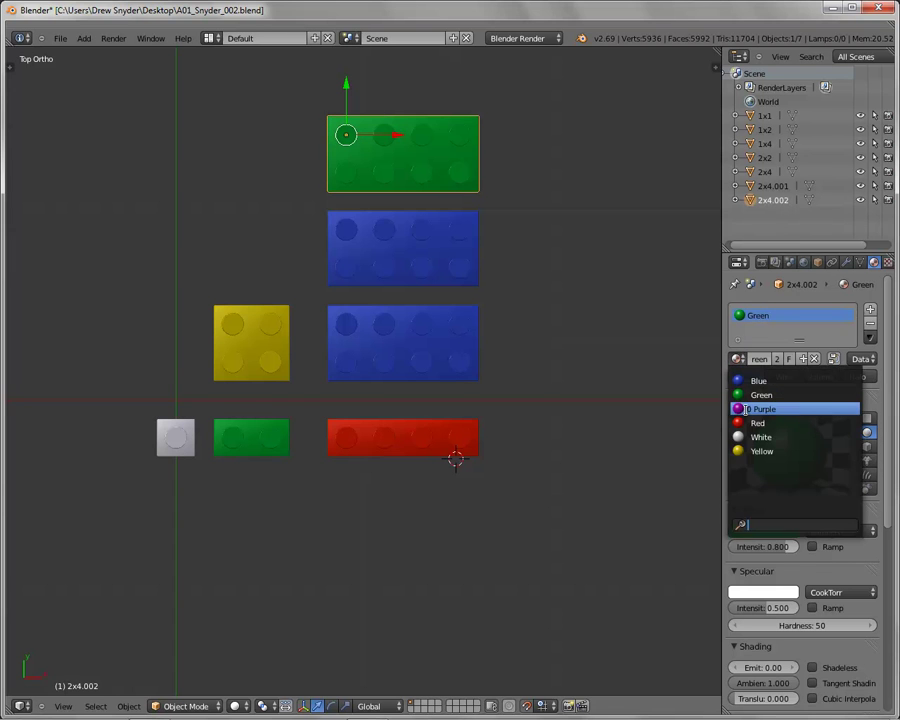
pyautogui.click(745, 407)
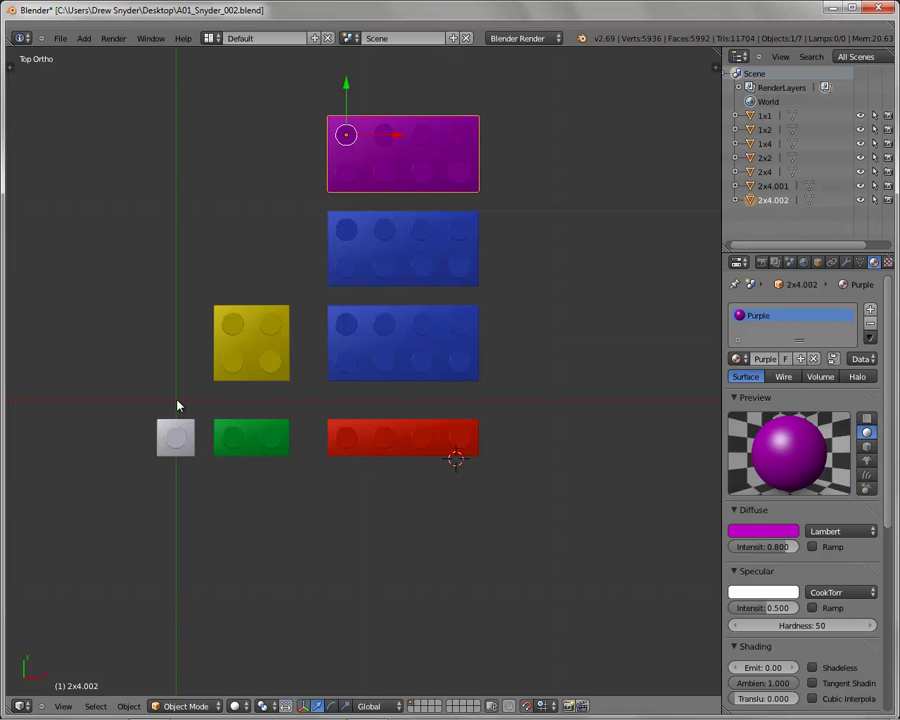
# Step: Snap the 3D cursor to the centre of the scene
pyautogui.click(128, 706)
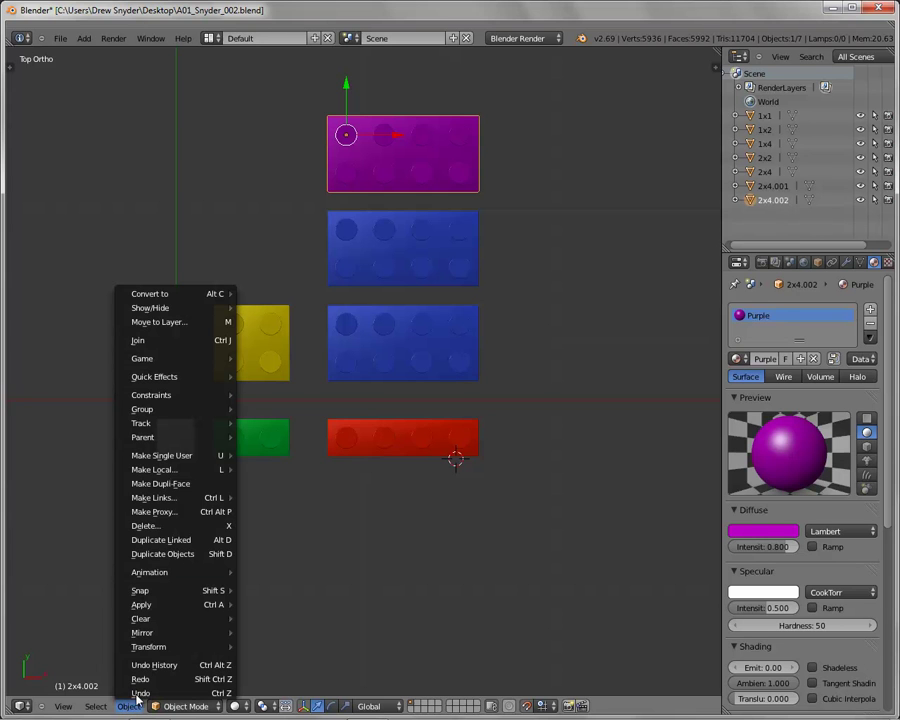
pyautogui.moveTo(145, 594)
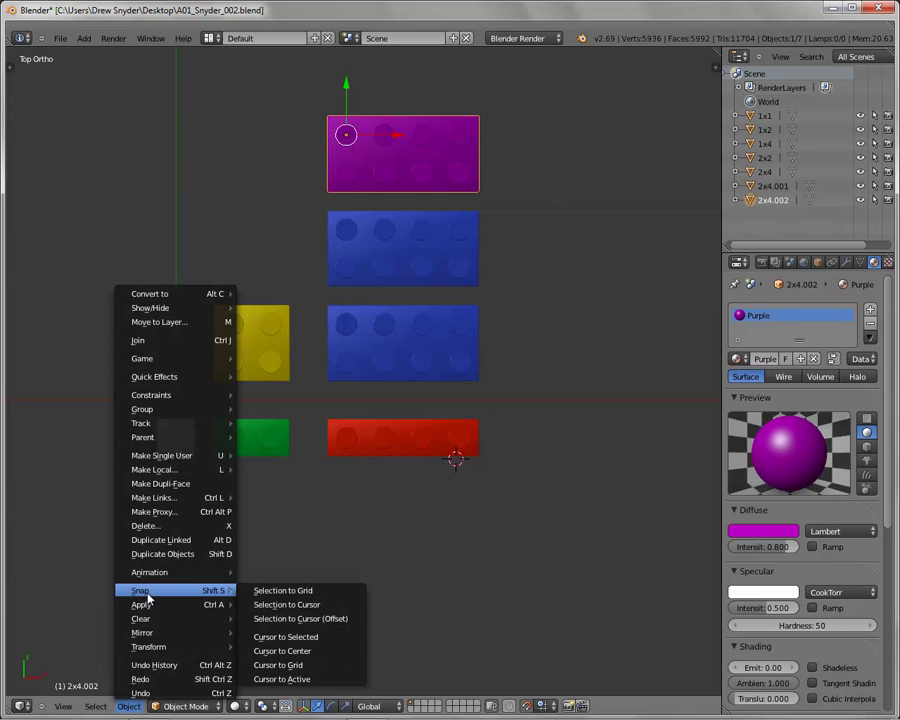
pyautogui.click(287, 651)
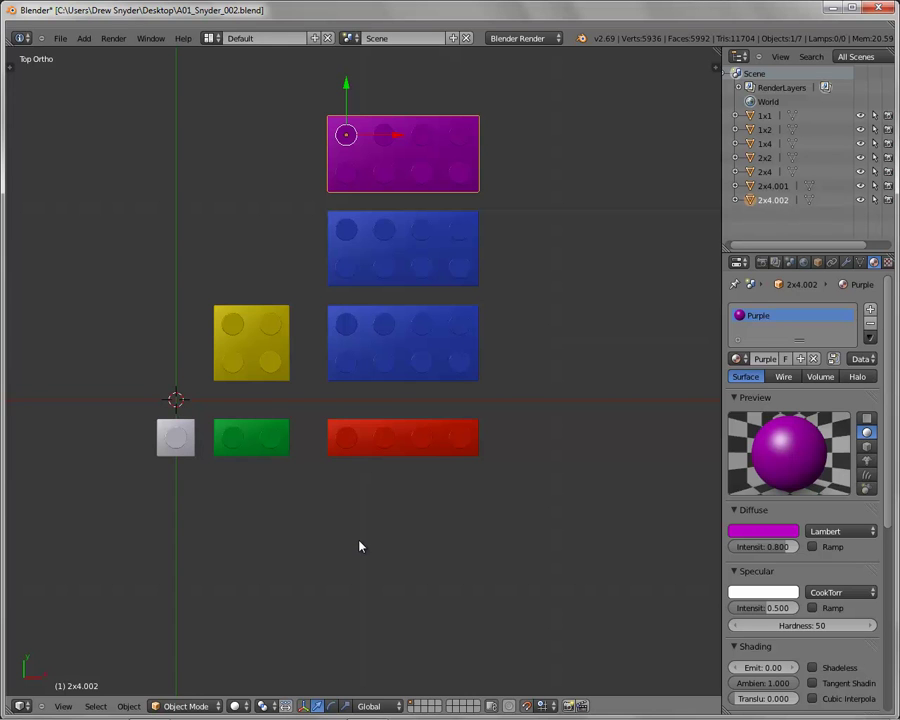
# Step: Restore the four-view layout, orbit the perspective view to a low angle, and add a Plain Axes empty at the 3D cursor
pyautogui.hotkey('ctrl', 'alt', 'q')
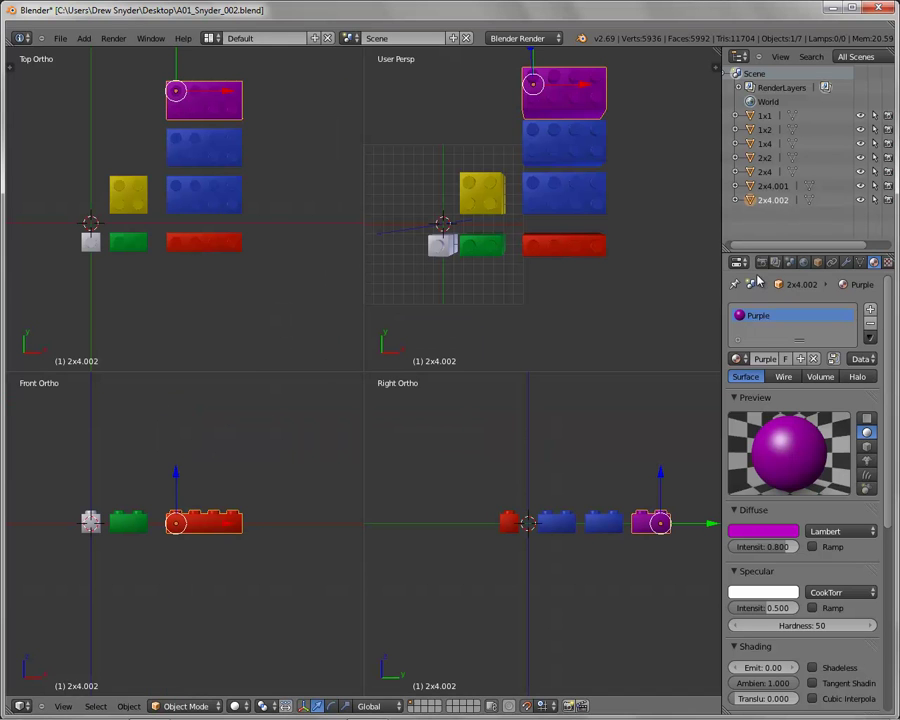
pyautogui.moveTo(492, 336); pyautogui.dragTo(639, 225, button='middle')
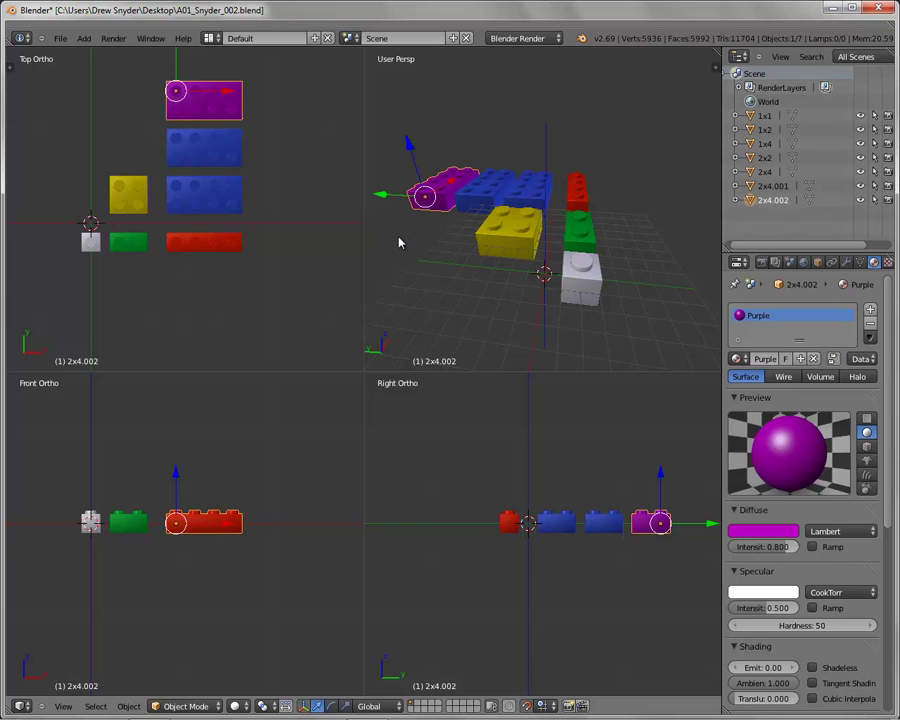
pyautogui.click(85, 39)
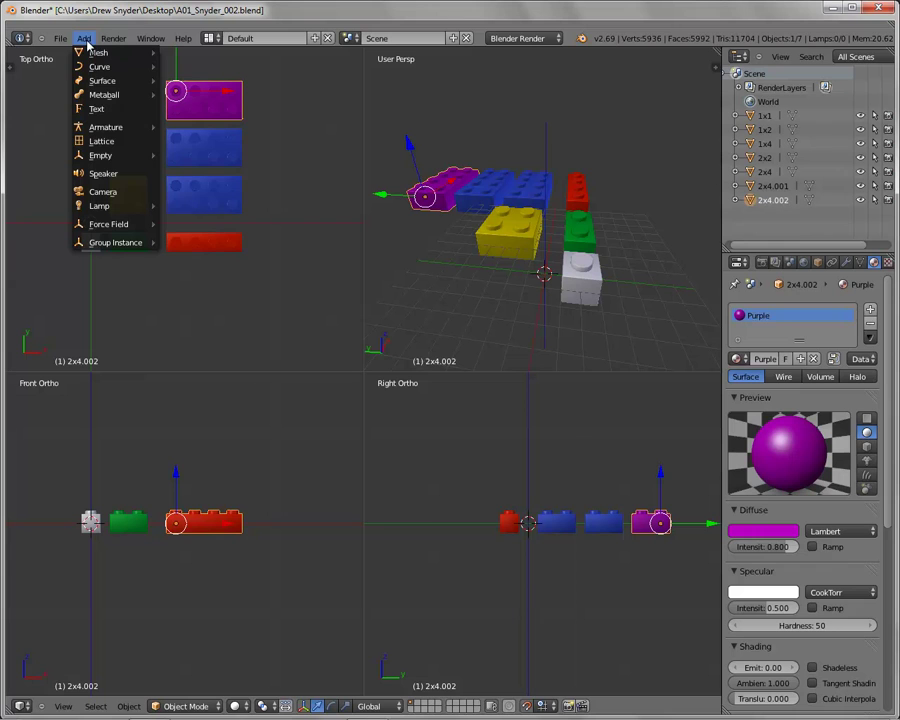
pyautogui.moveTo(106, 158)
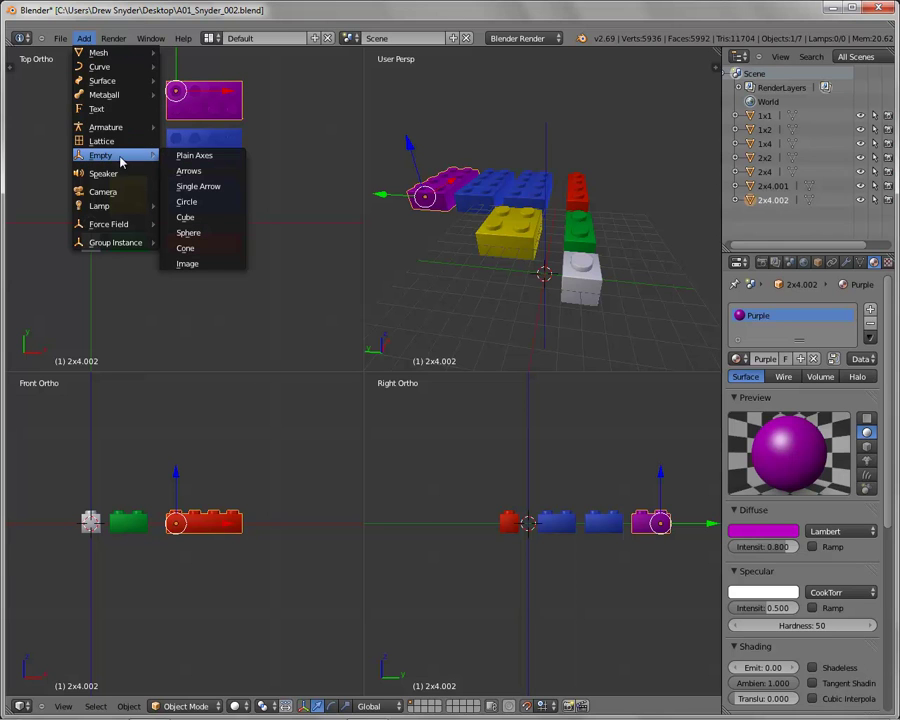
pyautogui.click(209, 160)
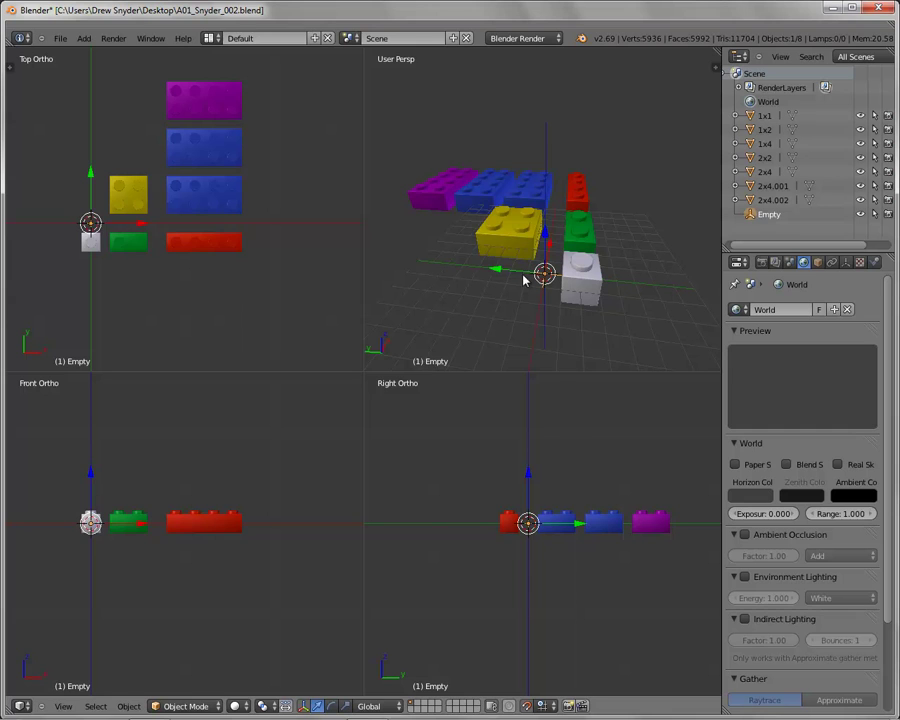
# Step: Rename the new empty object as Final Group
pyautogui.rightClick(768, 219)
pyautogui.click(703, 325)
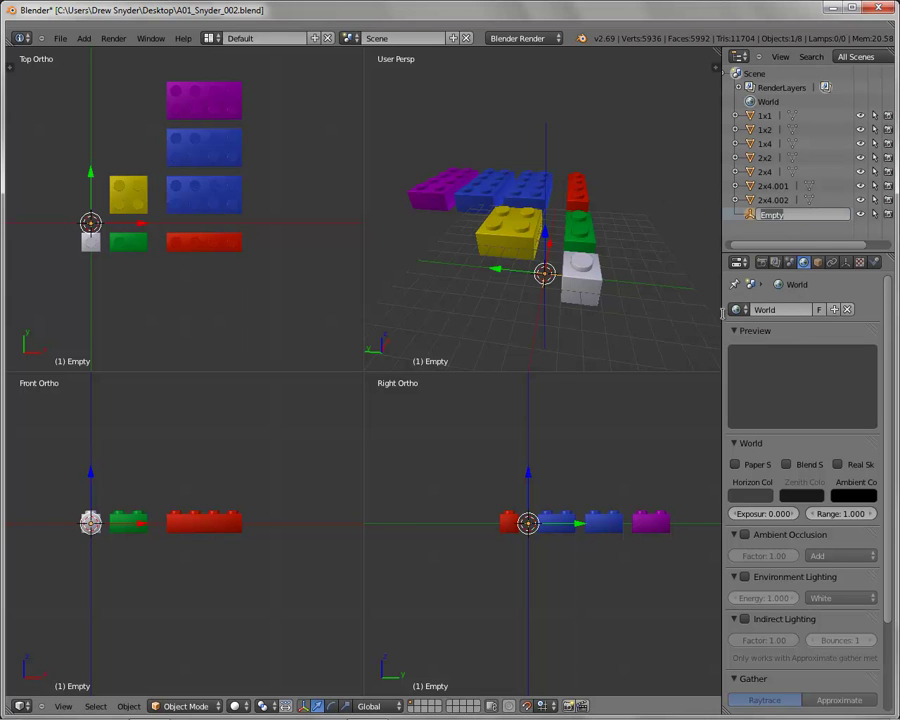
pyautogui.write('Final Group')
pyautogui.press('Return')
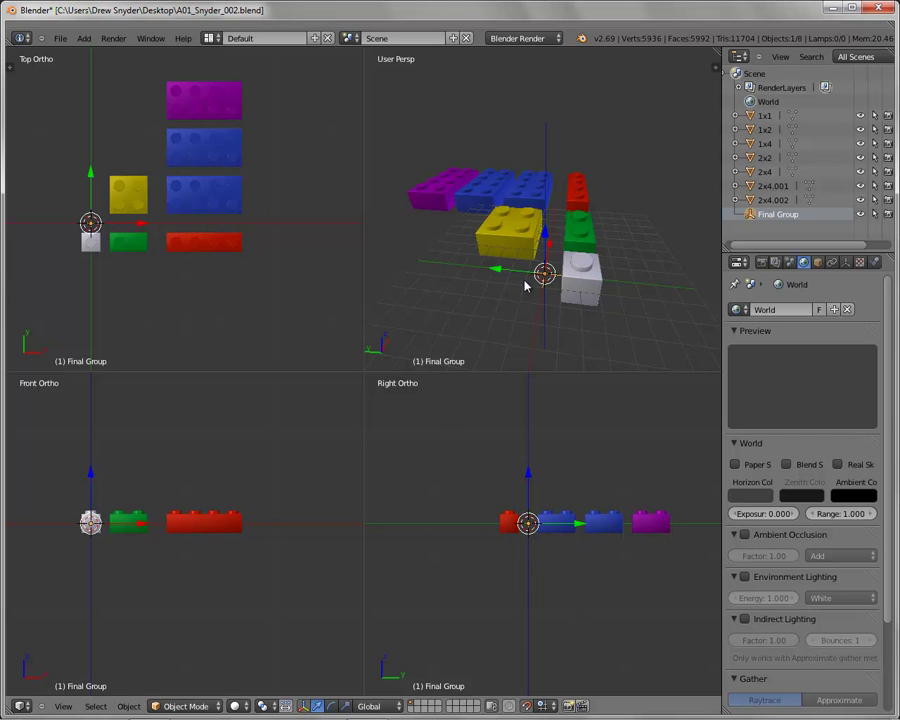
# Step: Turn on the Name display option for the Final Group empty so its label shows in the views
pyautogui.click(818, 262)
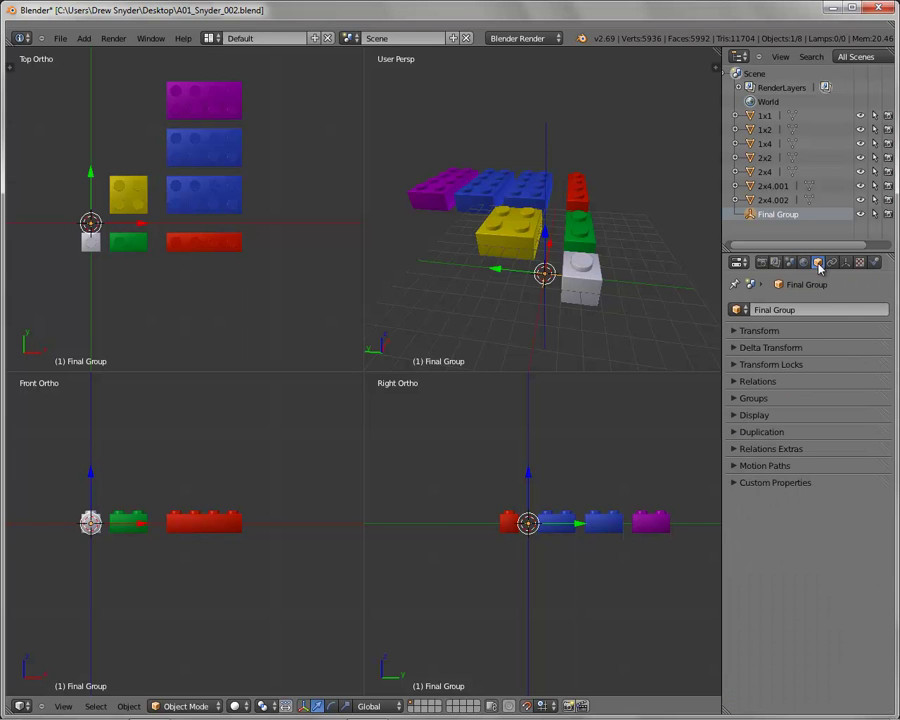
pyautogui.click(735, 415)
pyautogui.click(736, 437)
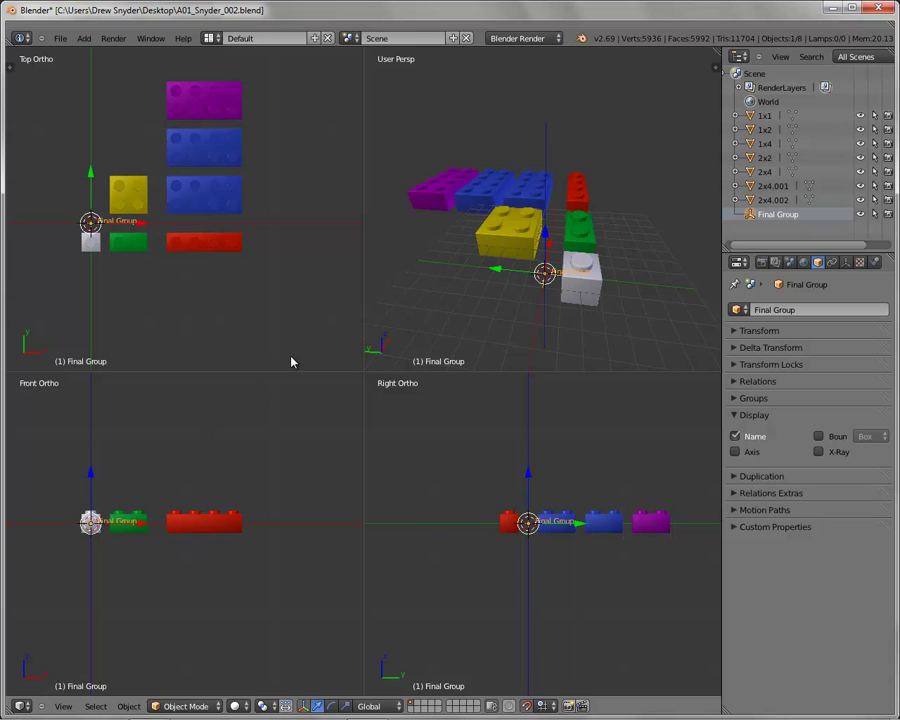
pyautogui.scroll(3, 494, 319)
pyautogui.scroll(-2, 506, 330)
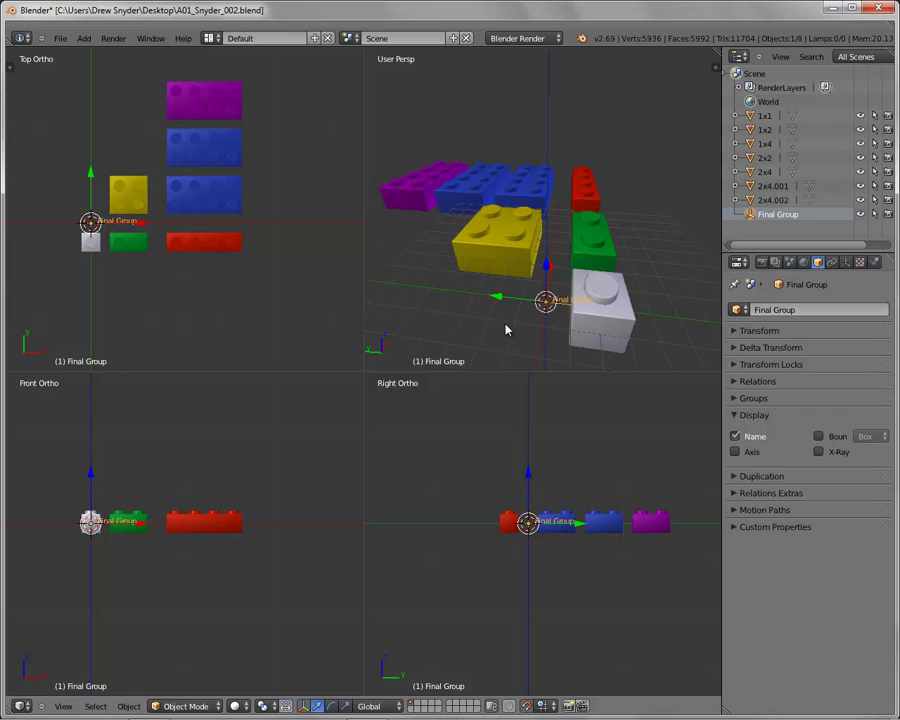
# Step: Deselect everything and reselect the Final Group empty in the perspective view, and try selecting the 2x4 copies and the empty from the outliner
pyautogui.press('a')
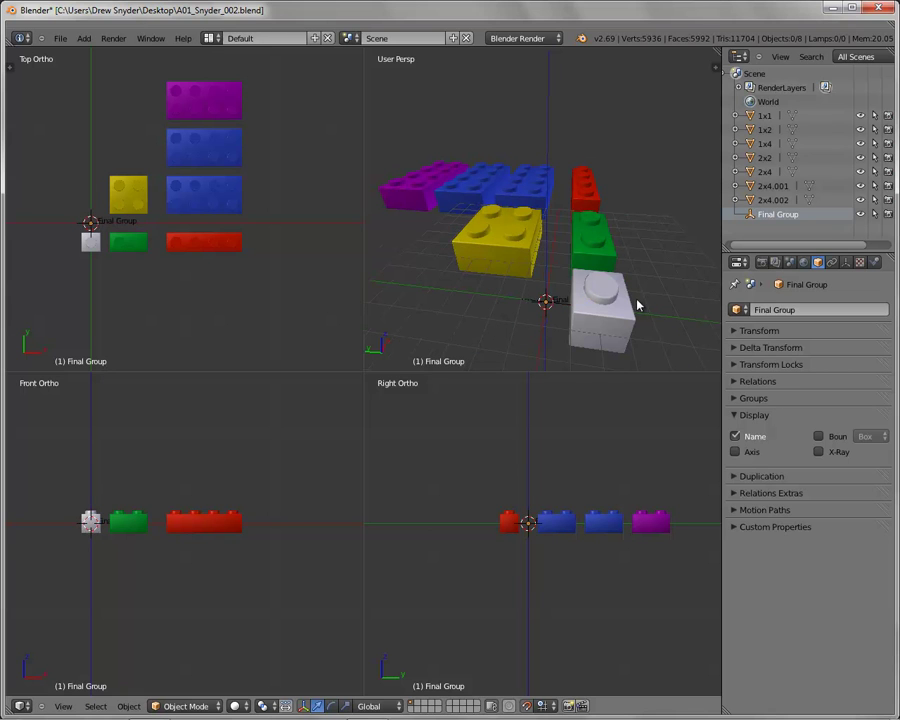
pyautogui.rightClick(546, 302)
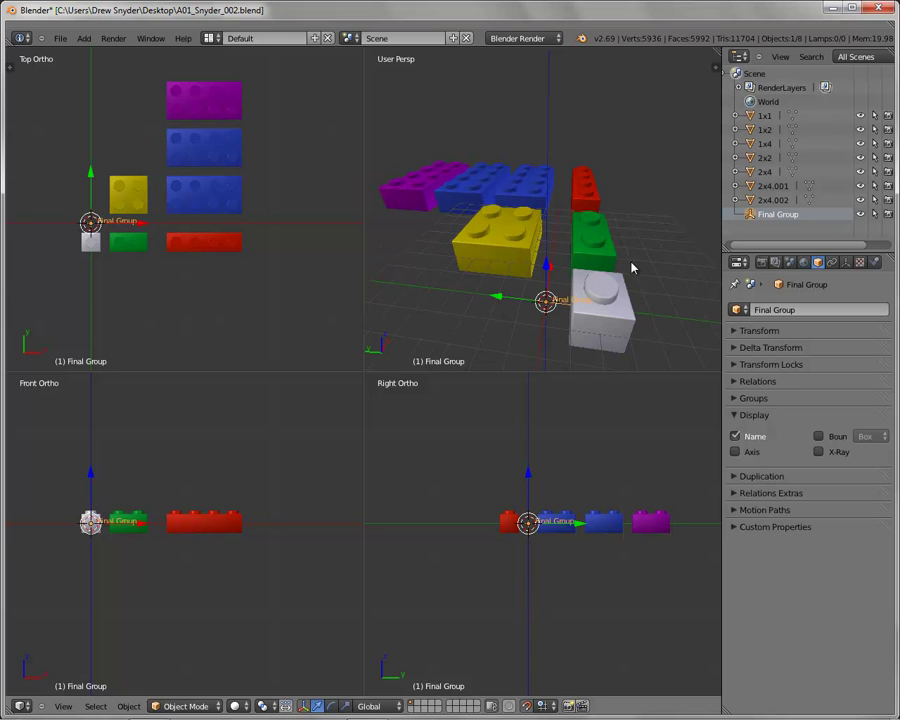
pyautogui.rightClick(763, 215)
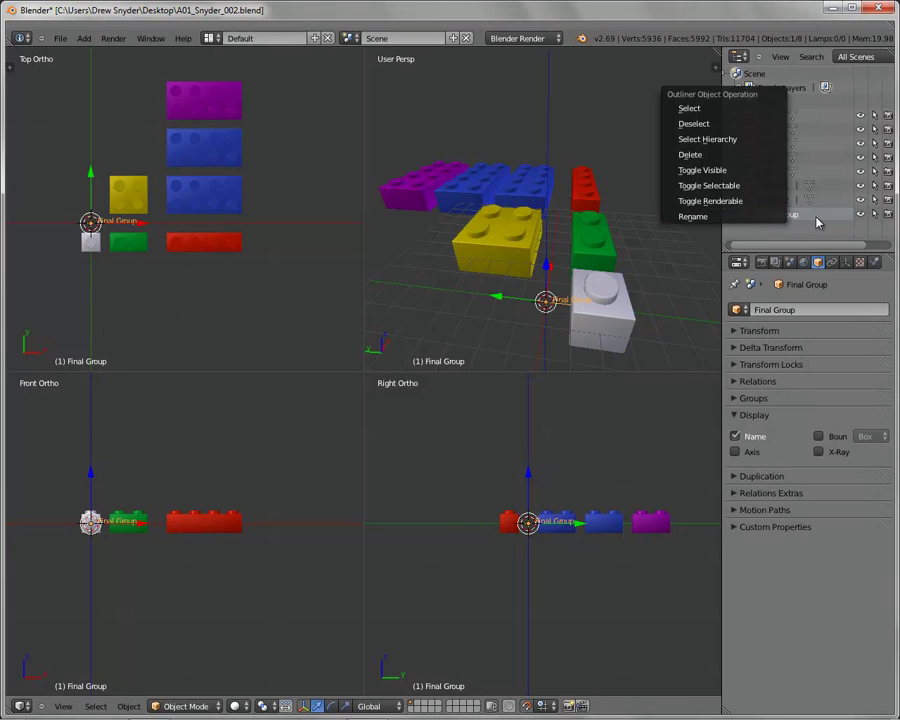
pyautogui.click(772, 200)
pyautogui.click(772, 188)
pyautogui.click(773, 201)
pyautogui.click(773, 216)
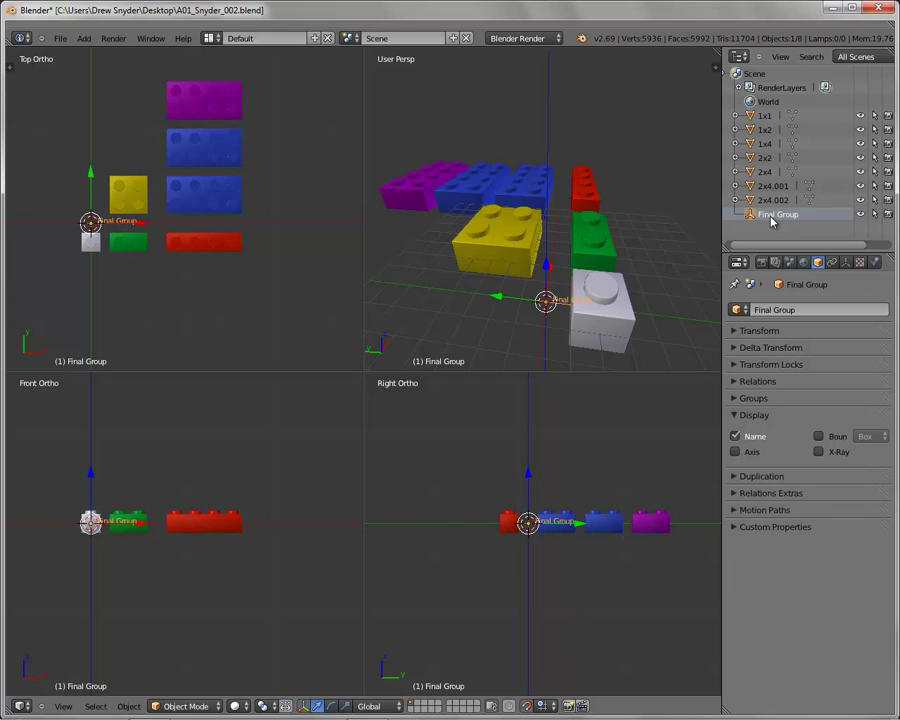